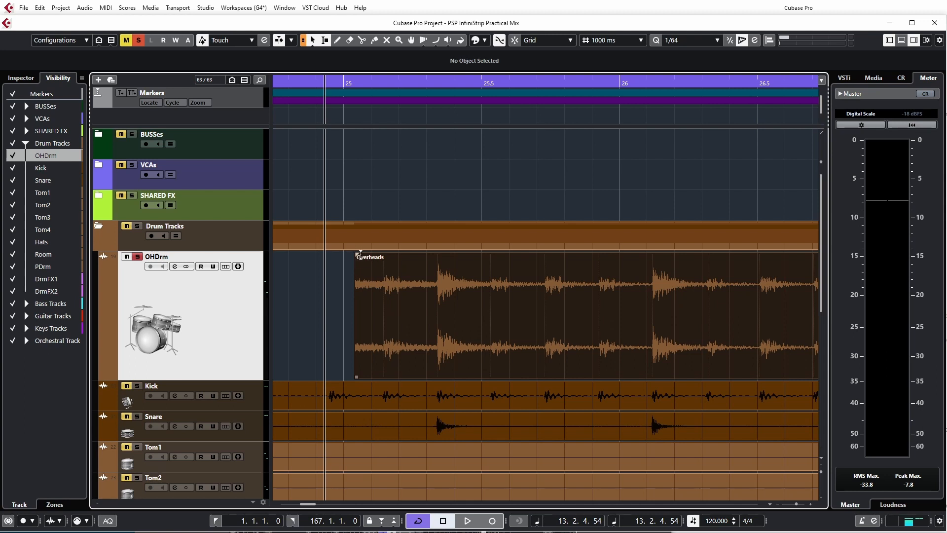
Step: Play back the Overheads event with a fade-in of about 0.271 s and again with one of about 1.657 s
drag(355, 255, 343, 279)
key(space)
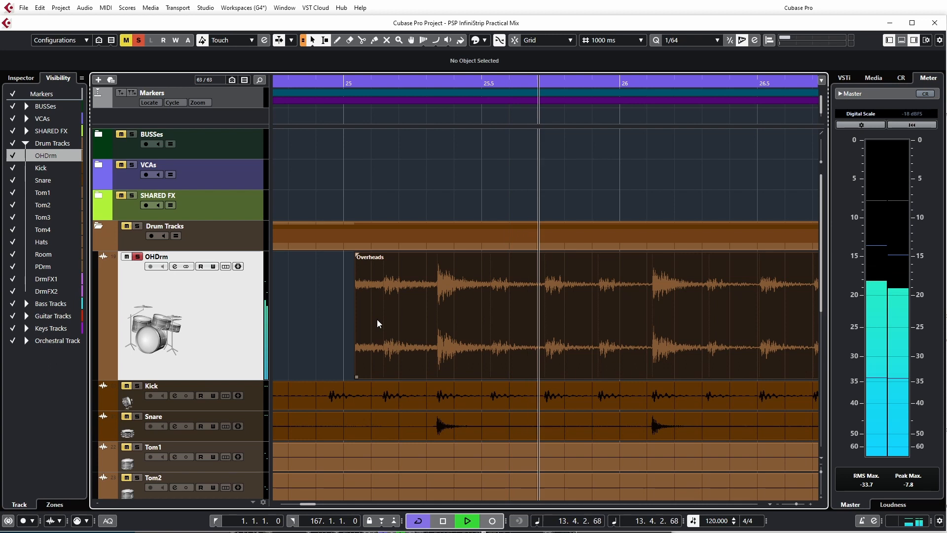
drag(356, 254, 431, 258)
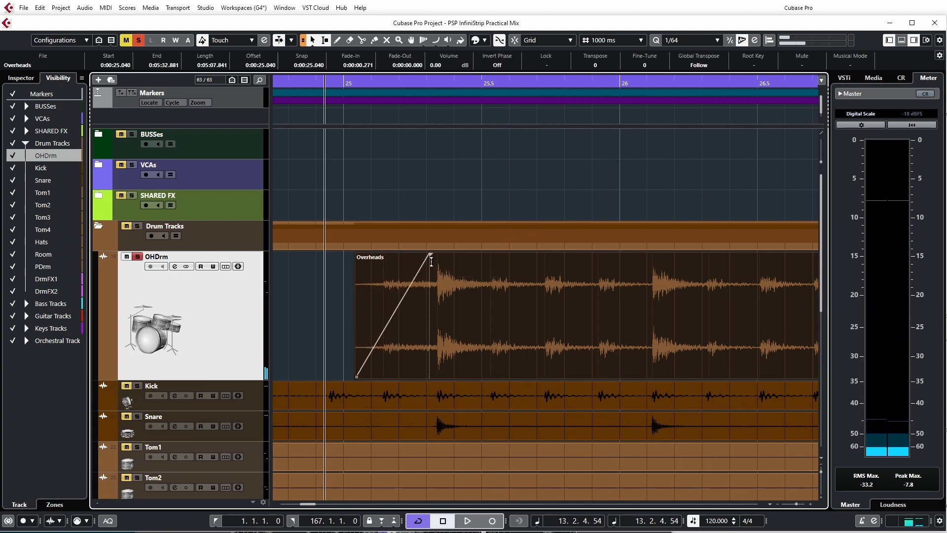
key(space)
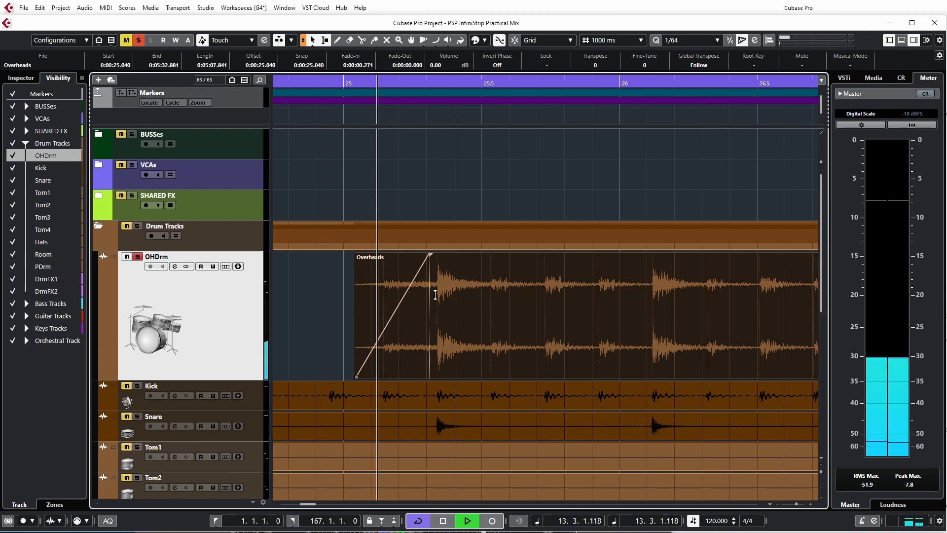
drag(433, 265, 813, 267)
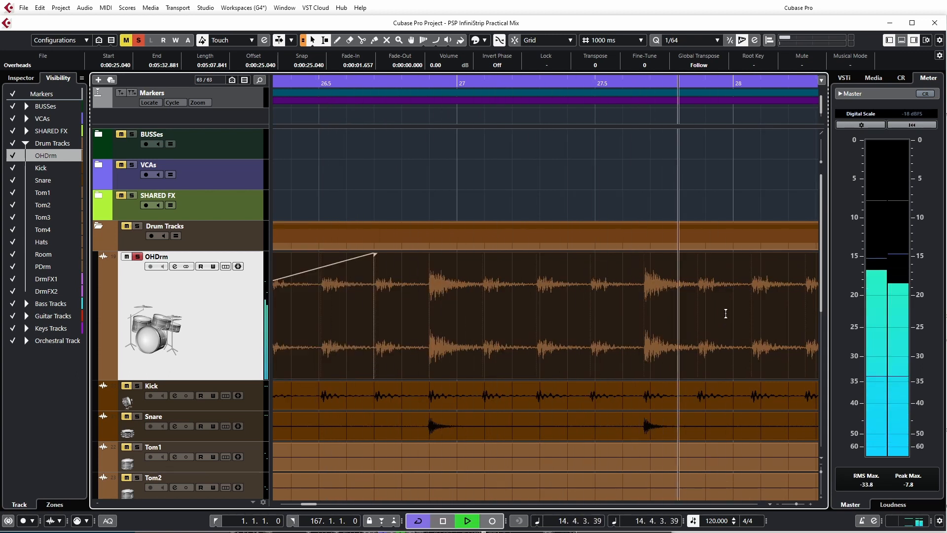
key(space)
Step: Shorten the fade-in of the Overheads event to about 0.112 s
scroll(684, 354, down, 5)
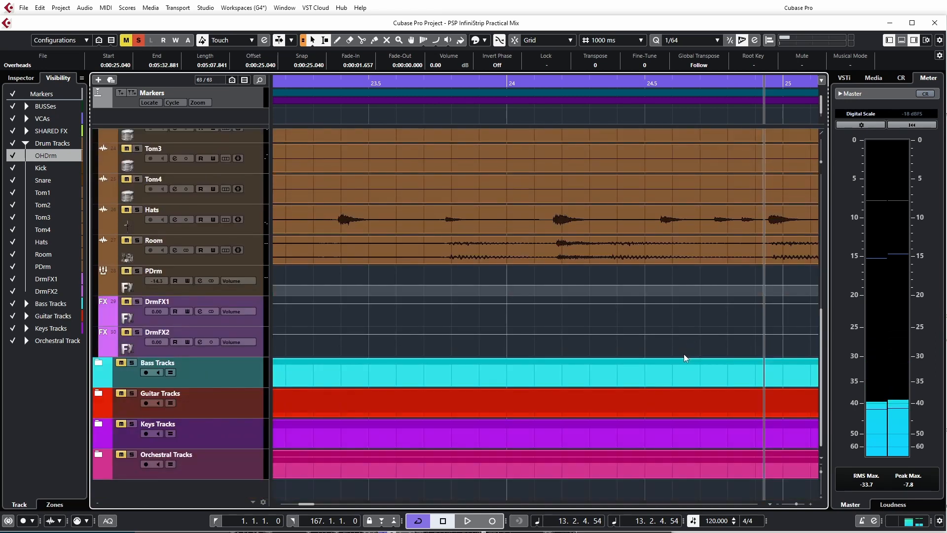
scroll(682, 352, up, 5)
scroll(683, 352, left, 1)
scroll(682, 352, right, 5)
scroll(681, 352, left, 5)
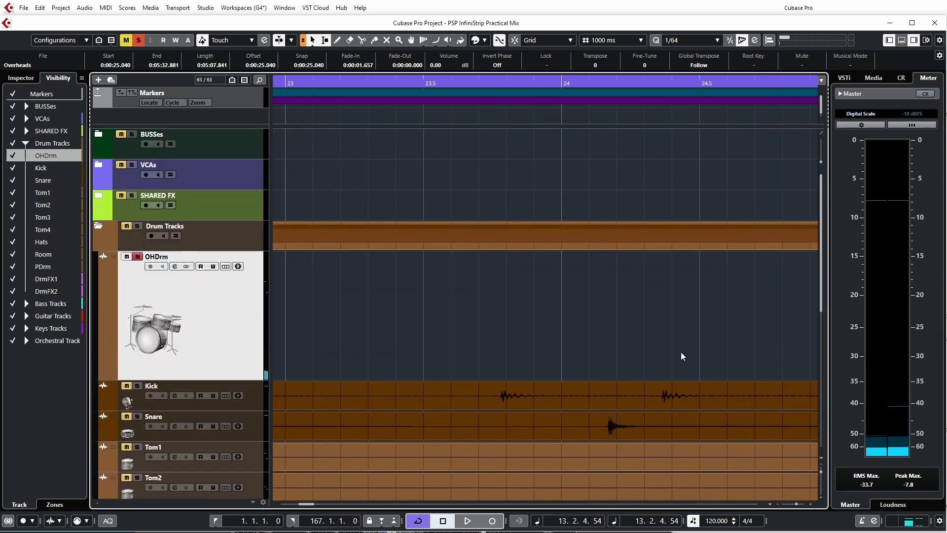
scroll(681, 351, right, 8)
scroll(674, 357, left, 2)
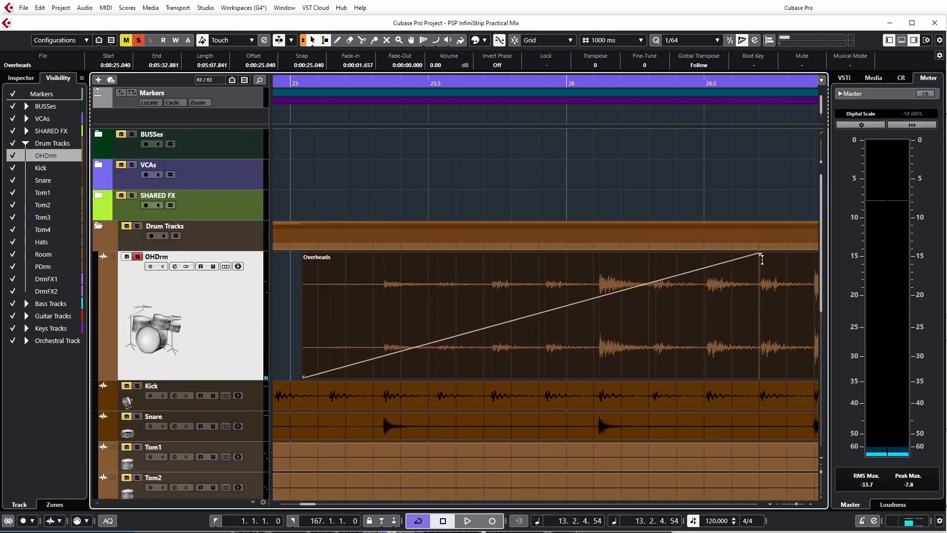
drag(749, 261, 352, 293)
click(352, 294)
drag(353, 254, 334, 254)
Step: Split the Overheads event on the OHDrm track at about 26.108 s, just before the drum hit
scroll(355, 299, left, 2)
scroll(423, 322, right, 8)
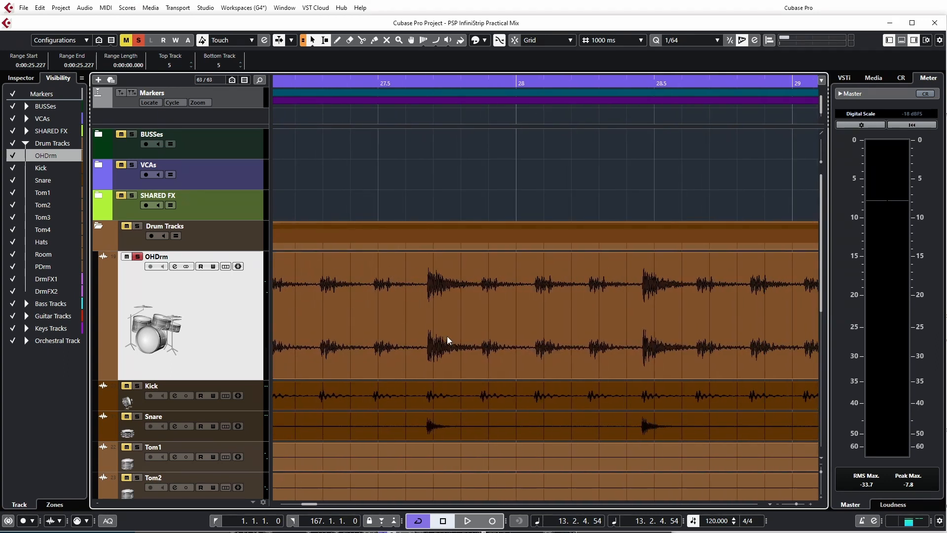
scroll(447, 336, left, 4)
scroll(475, 352, left, 5)
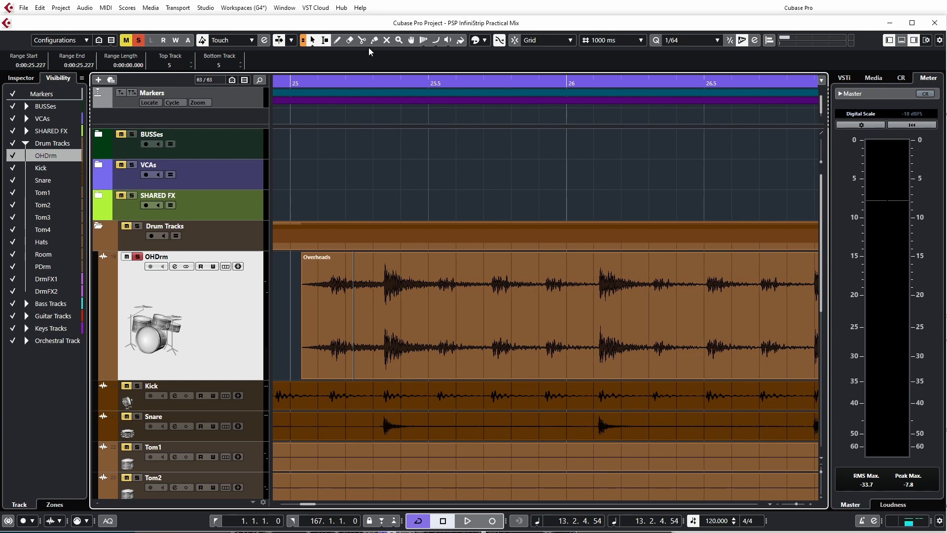
click(361, 40)
click(597, 322)
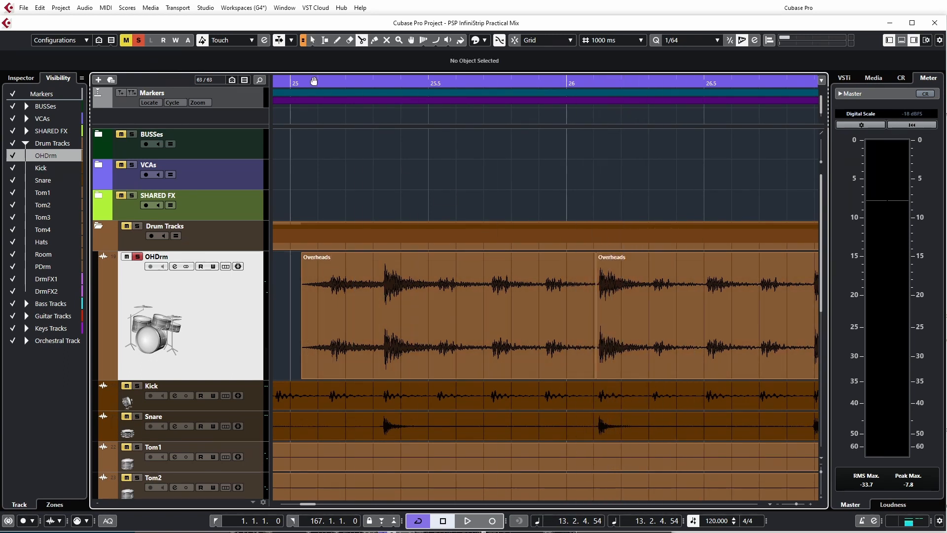
Step: Delete the part of the Overheads event that follows the split
click(325, 40)
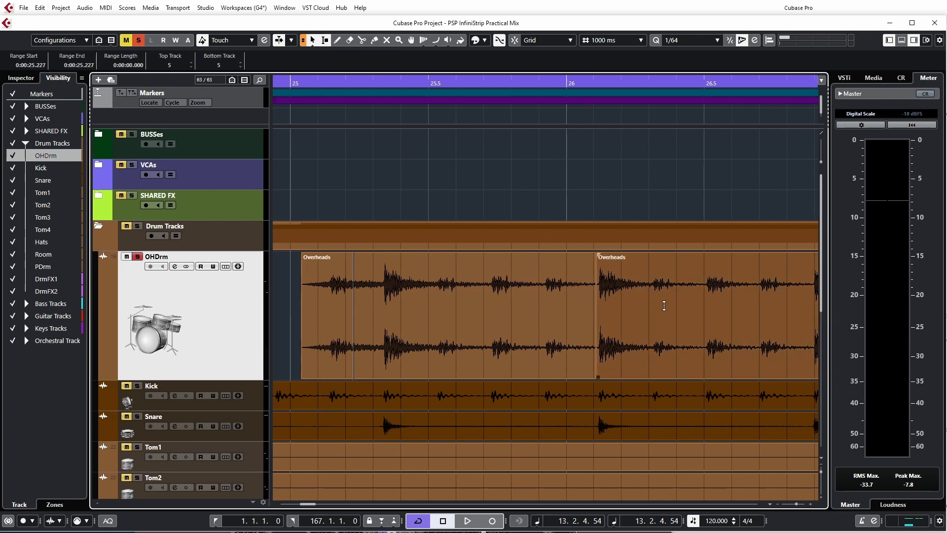
click(657, 347)
key(Delete)
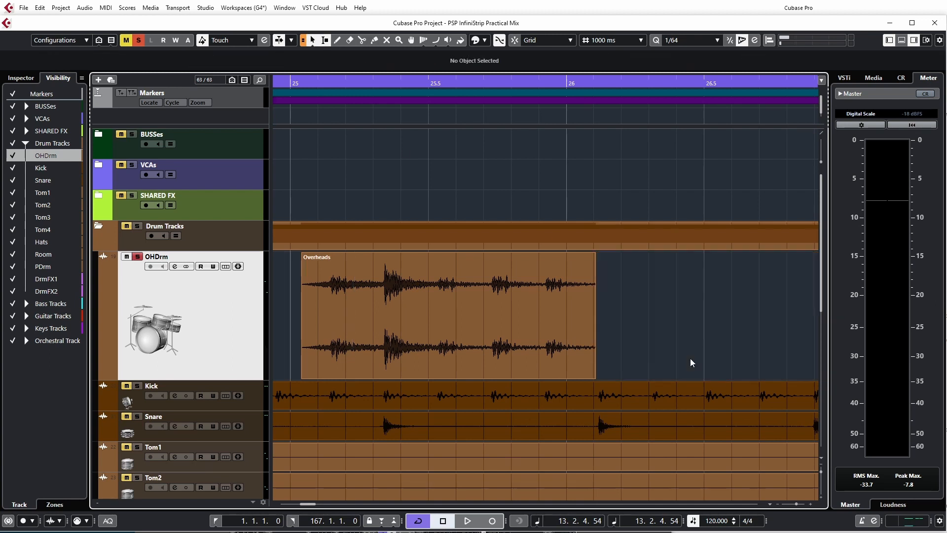
Step: Add a fade-out of about 0.148 s to the end of the shortened Overheads event
click(594, 255)
drag(594, 255, 568, 281)
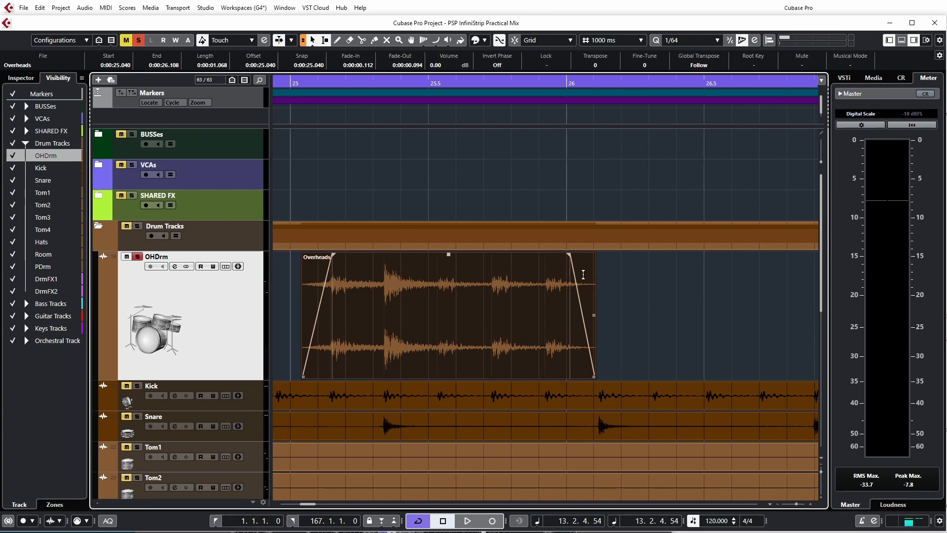
drag(568, 257, 555, 255)
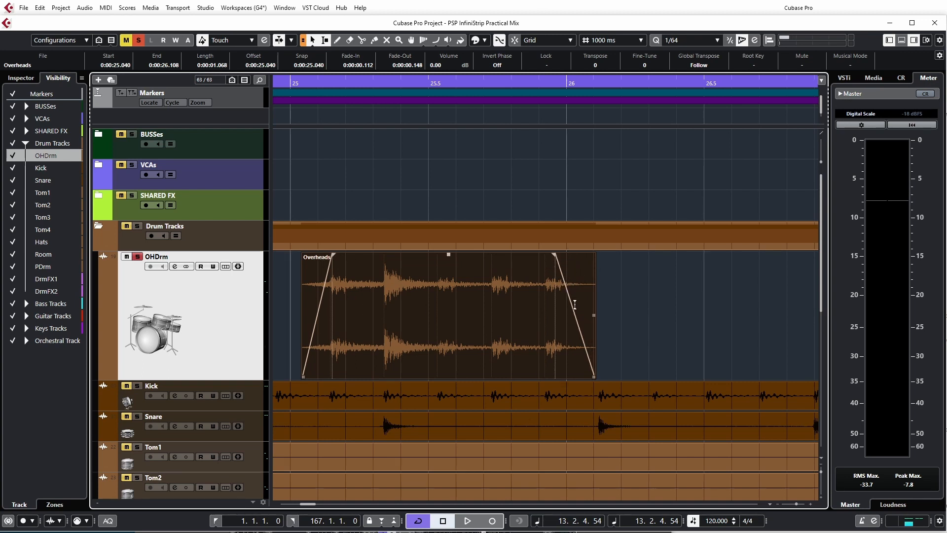
Step: Remove both the fade-in and the fade-out from the Overheads event with Remove Fades
right_click(567, 325)
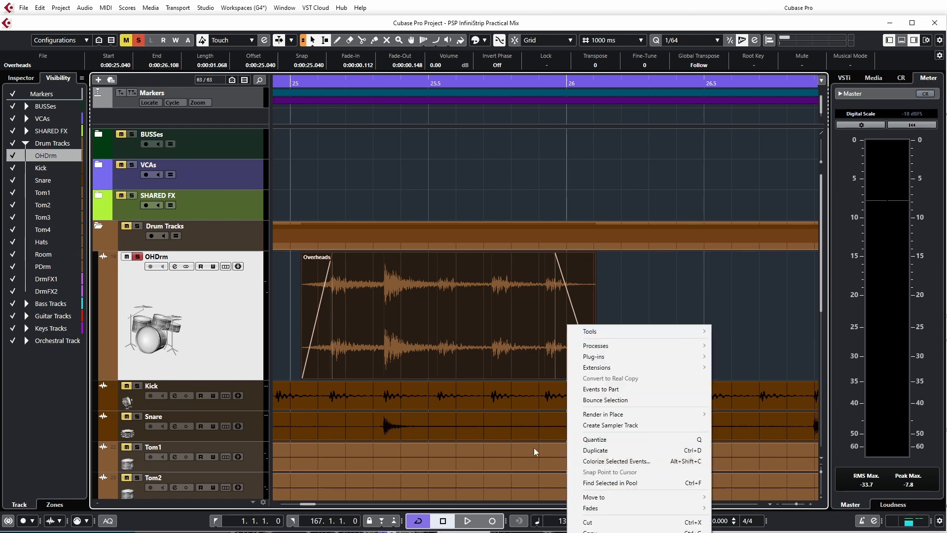
mouse_move(592, 510)
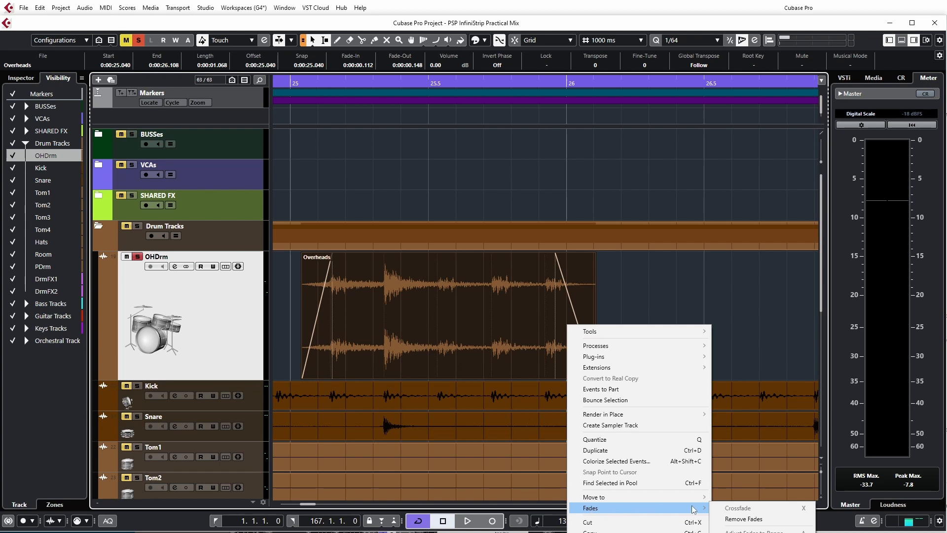
click(744, 519)
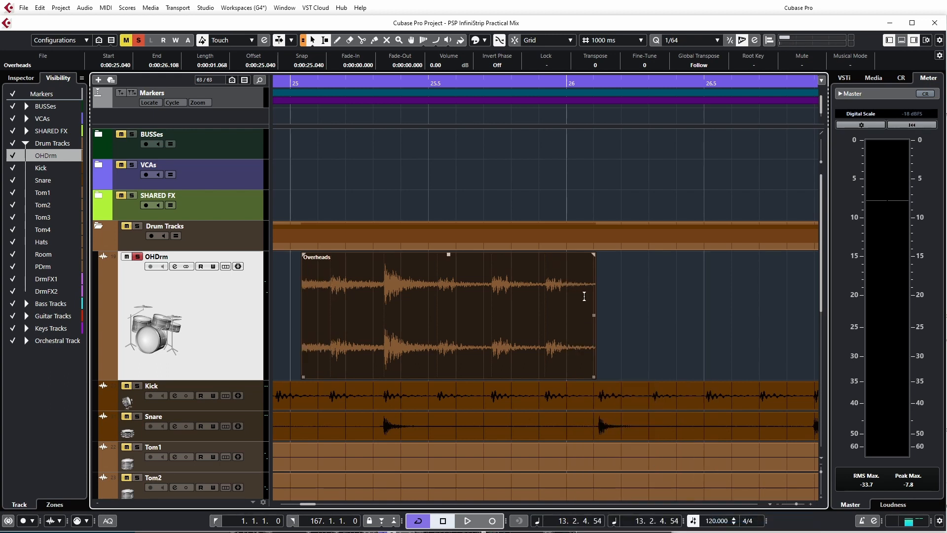
right_click(570, 345)
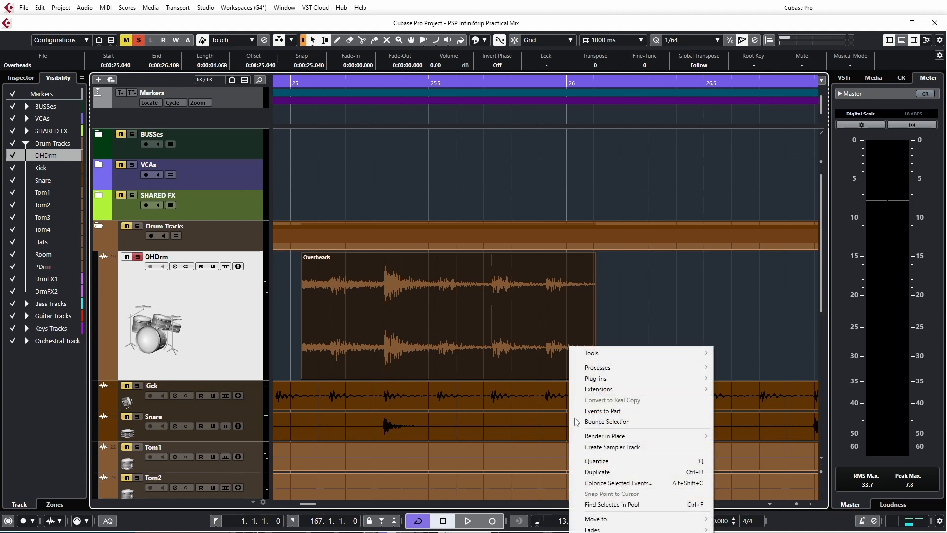
mouse_move(604, 528)
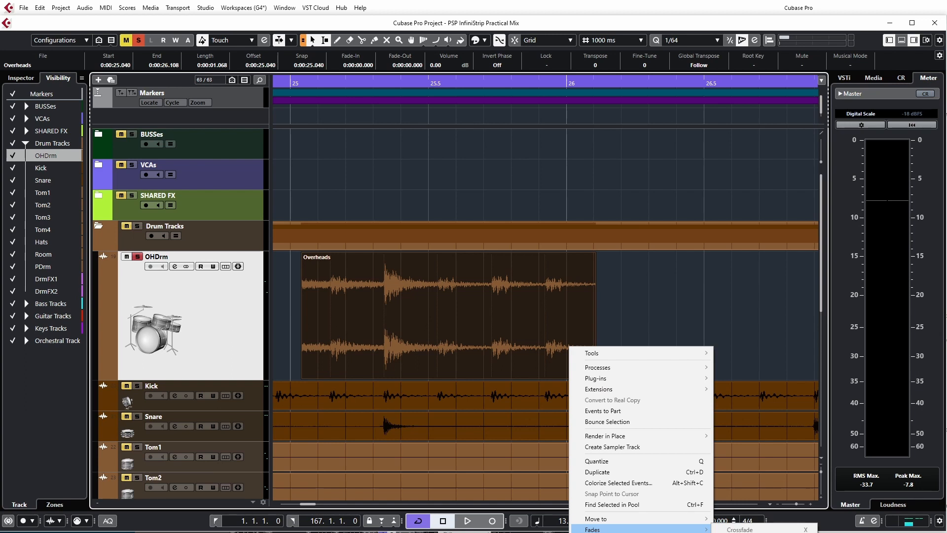
click(344, 255)
Step: Place the project cursor at 13.3.2.115 and apply Fade In to Cursor to the Overheads event
click(357, 114)
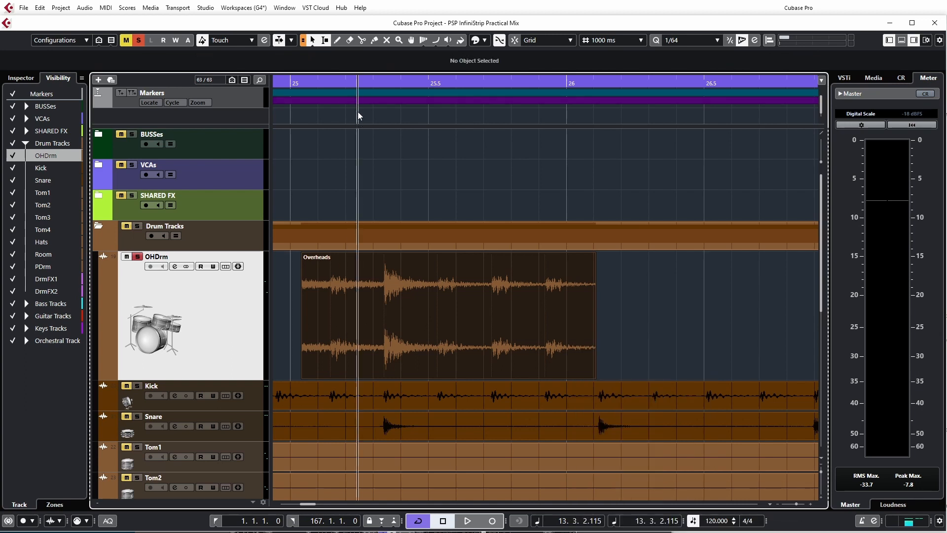
scroll(401, 333, down, 4)
scroll(398, 331, up, 2)
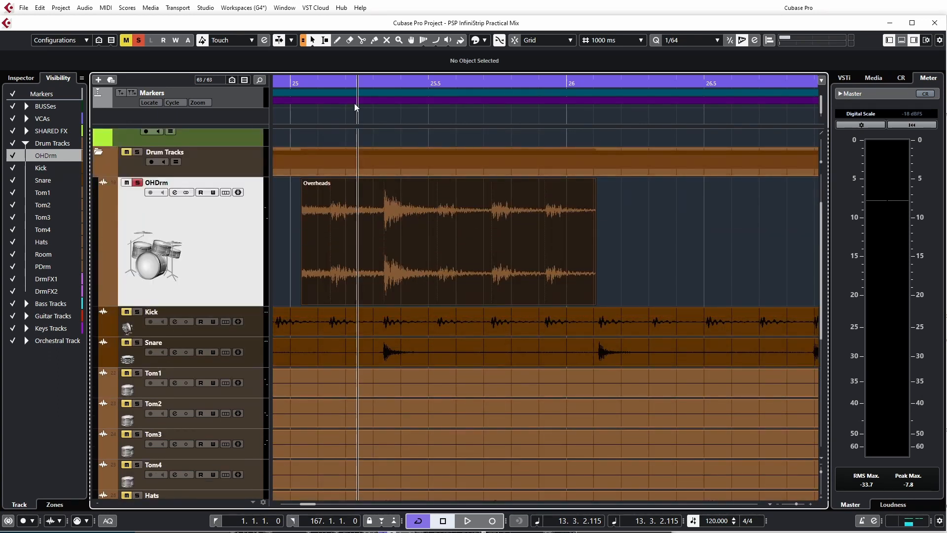
right_click(330, 280)
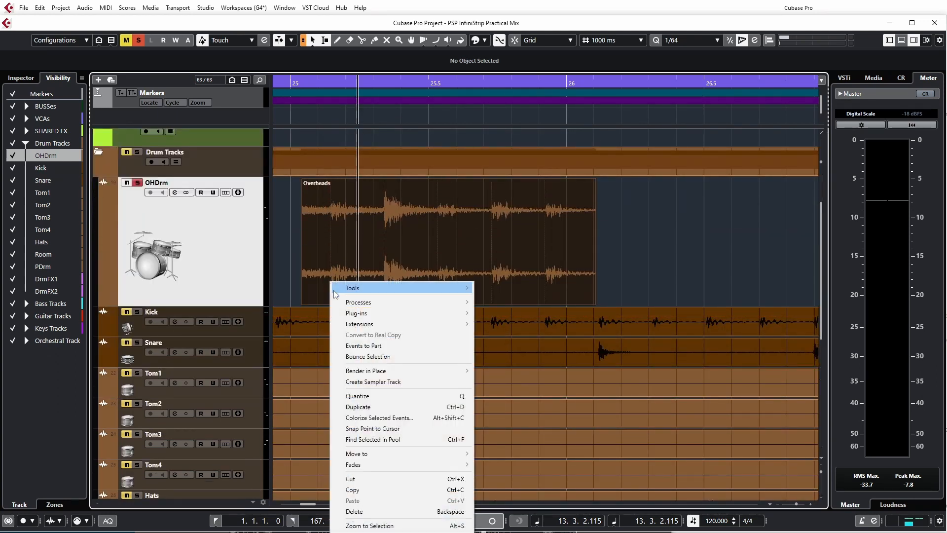
mouse_move(368, 464)
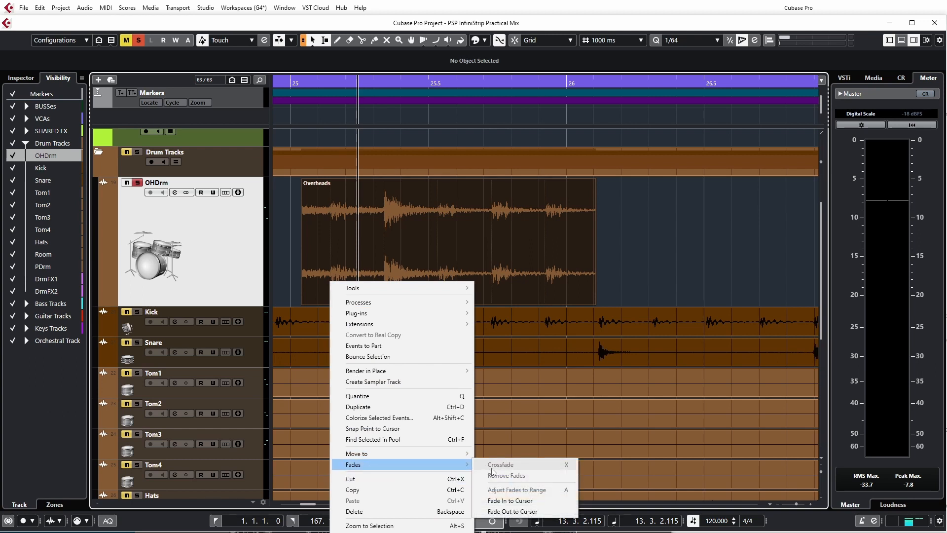
click(510, 502)
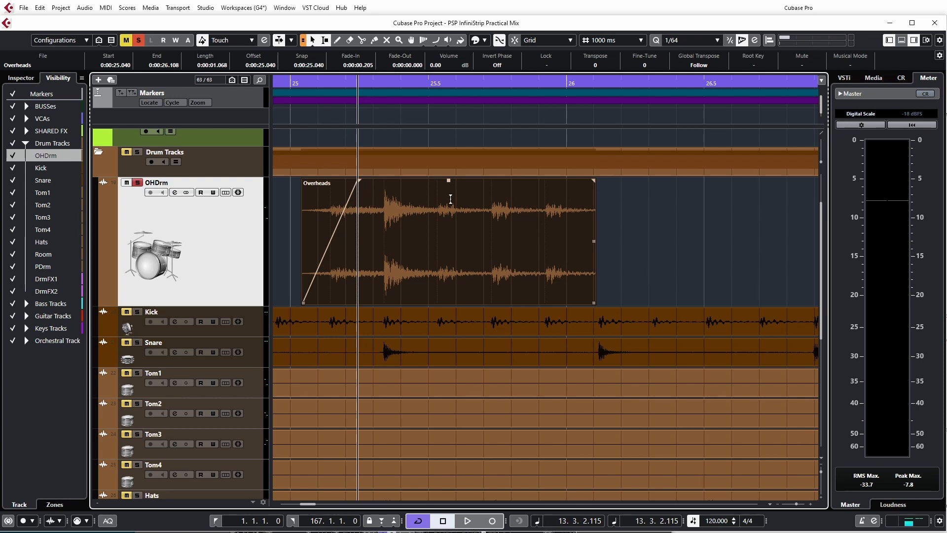
Step: Move the project cursor to 13.4.3.93 and apply Fade Out to Cursor to the Overheads event
click(524, 113)
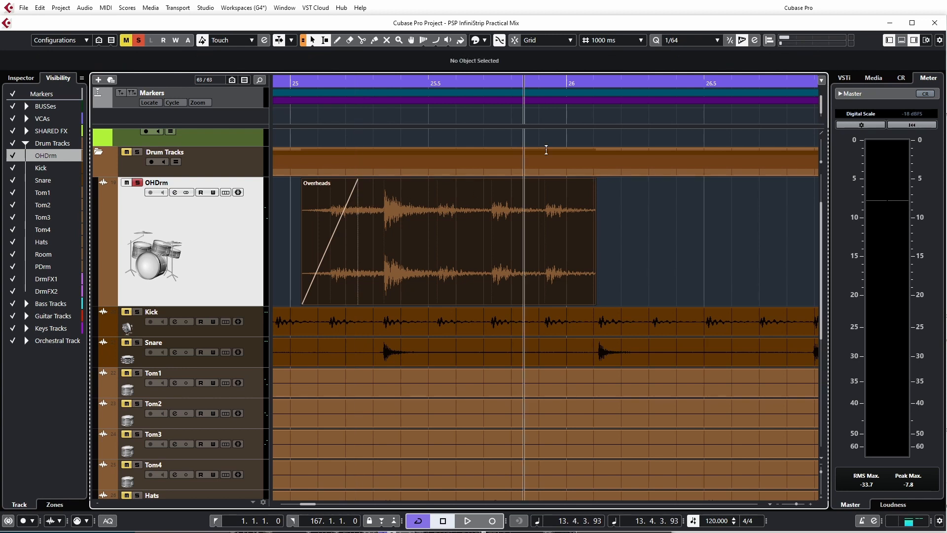
right_click(545, 250)
mouse_move(587, 433)
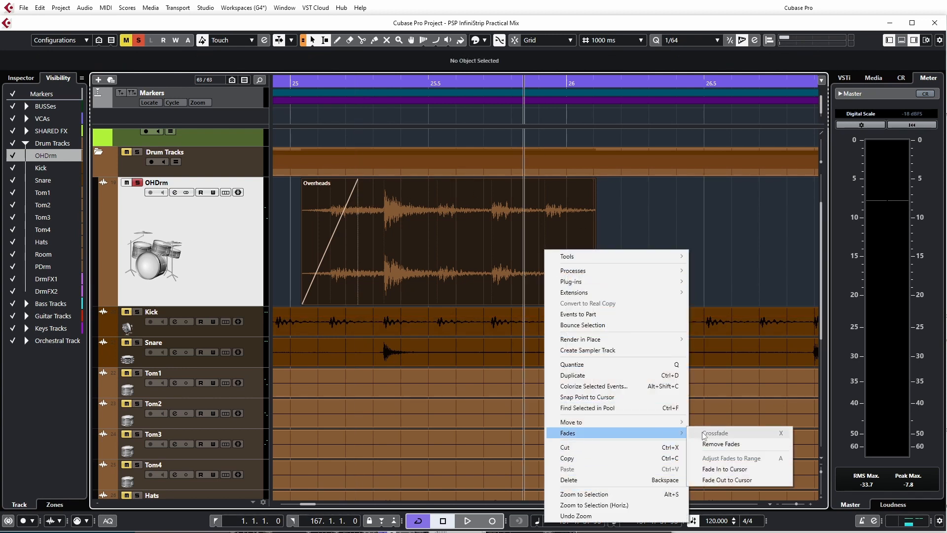
click(717, 480)
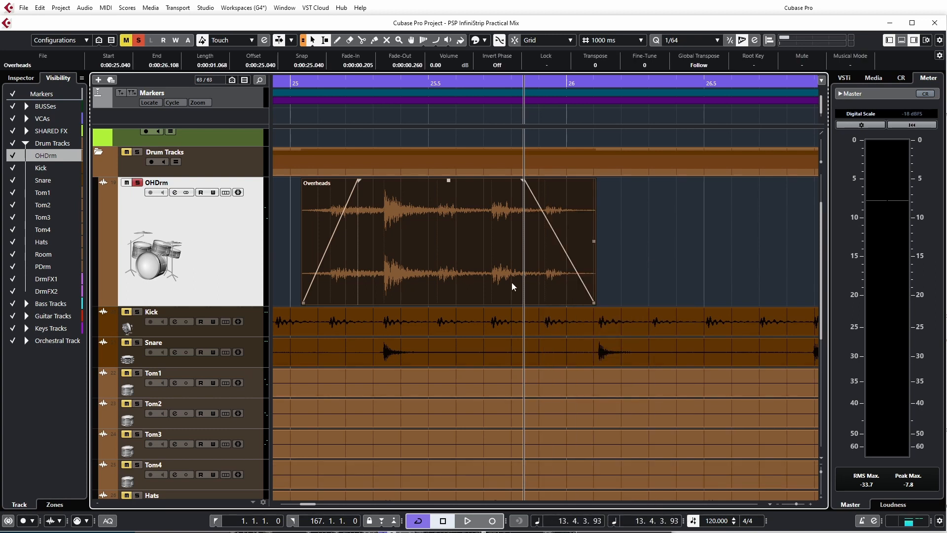
Step: Remove the cursor-based fade-in and fade-out from the Overheads event
right_click(511, 115)
right_click(489, 259)
mouse_move(541, 442)
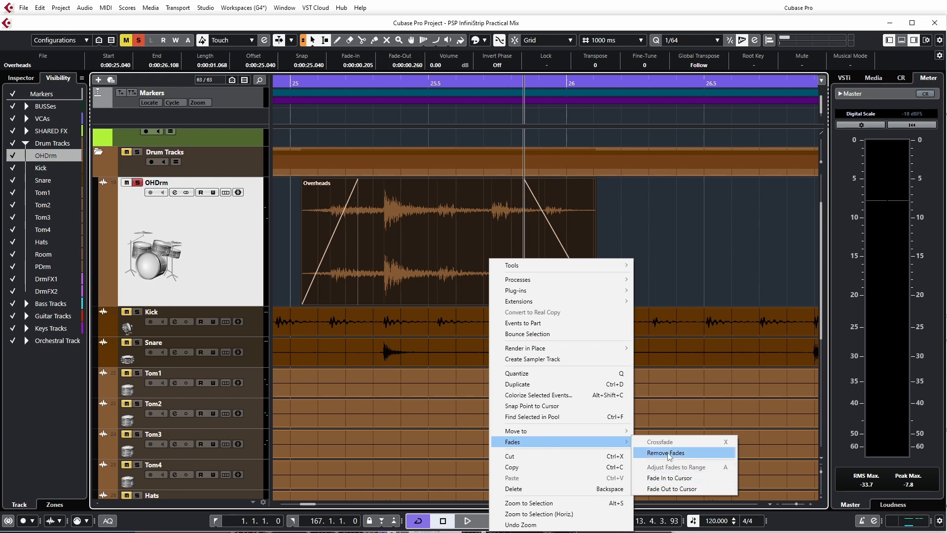
click(669, 453)
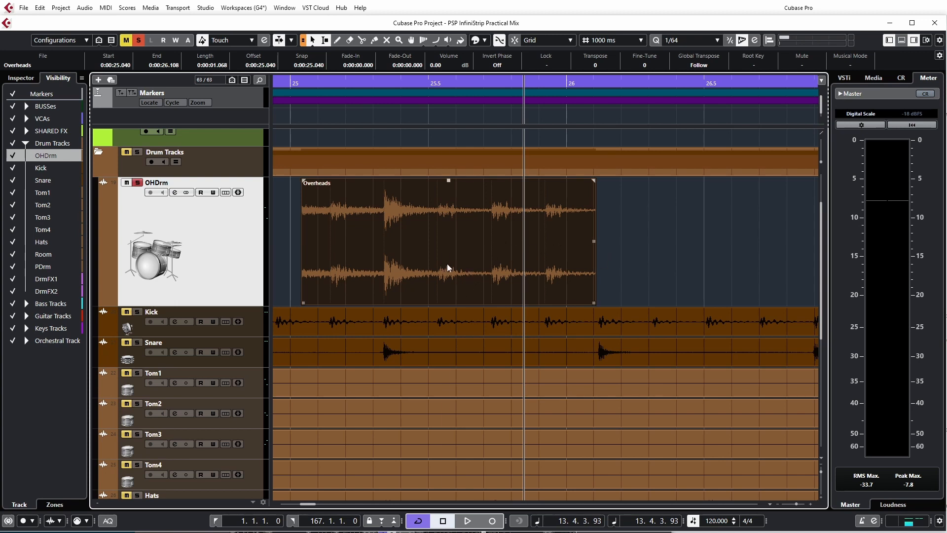
Step: Copy the Overheads event so it overlaps the original's end from about 25.974 s, and crossfade the two events
drag(427, 269, 684, 254)
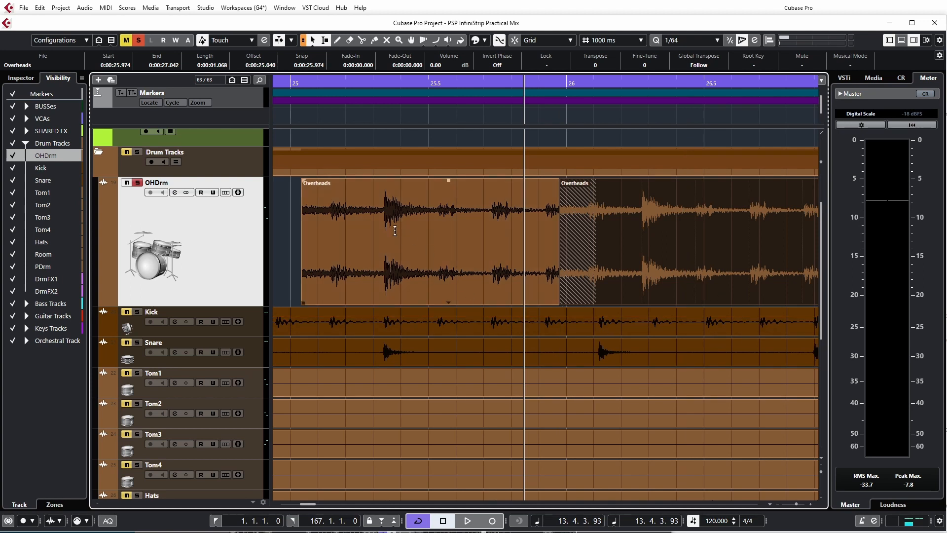
shift+click(504, 254)
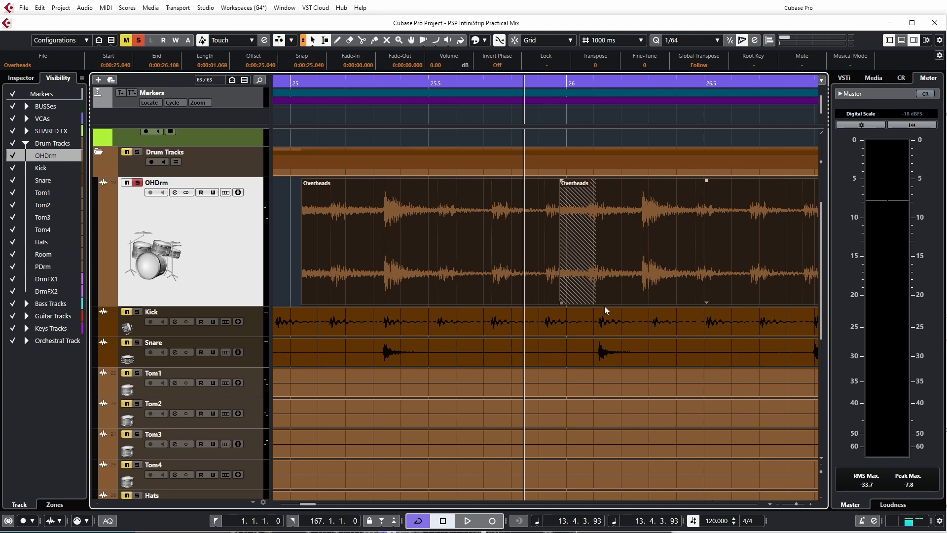
right_click(578, 245)
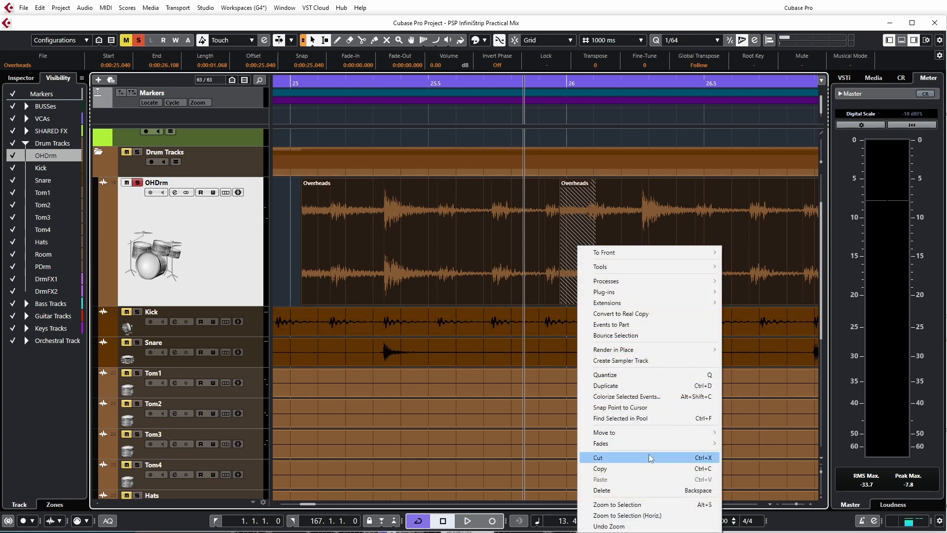
mouse_move(644, 444)
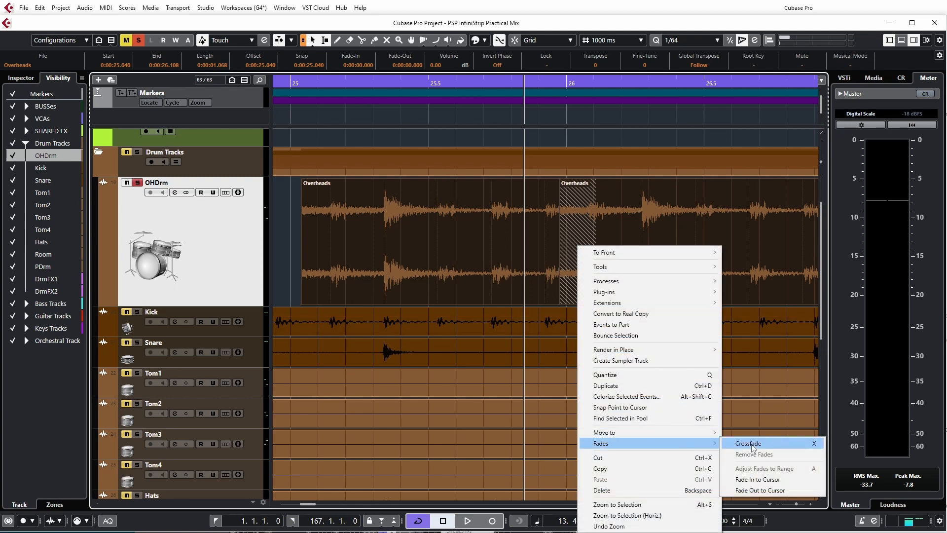
click(748, 443)
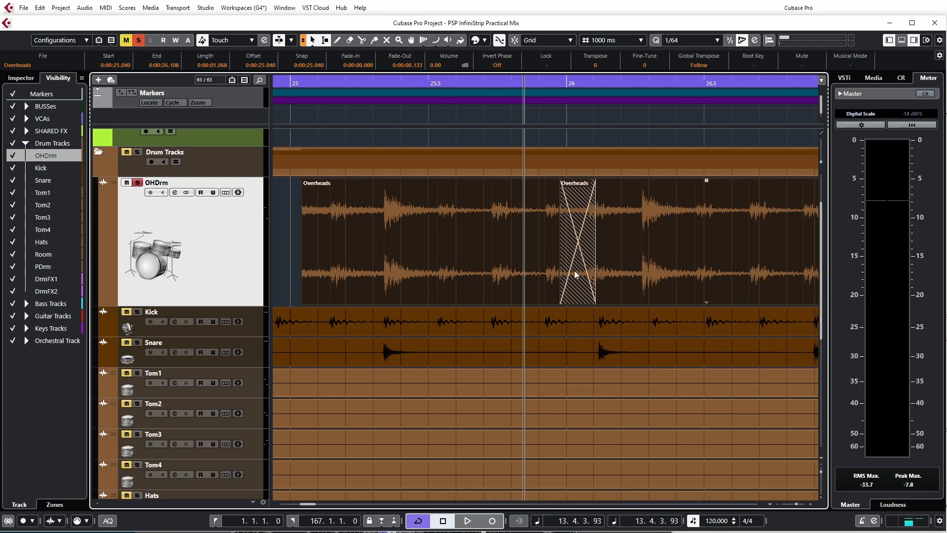
Step: Remove the crossfade between the two Overheads events, and undo the removal
right_click(575, 275)
mouse_move(677, 472)
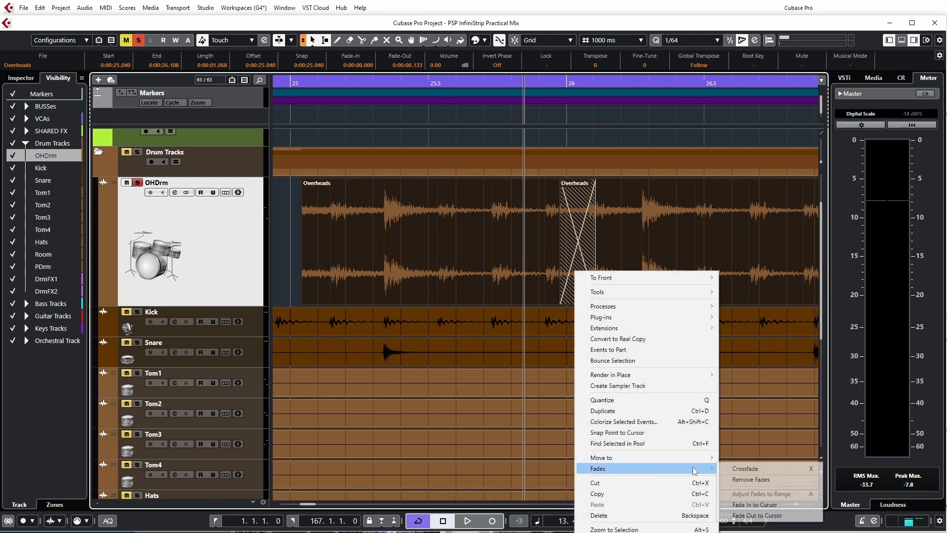
click(750, 477)
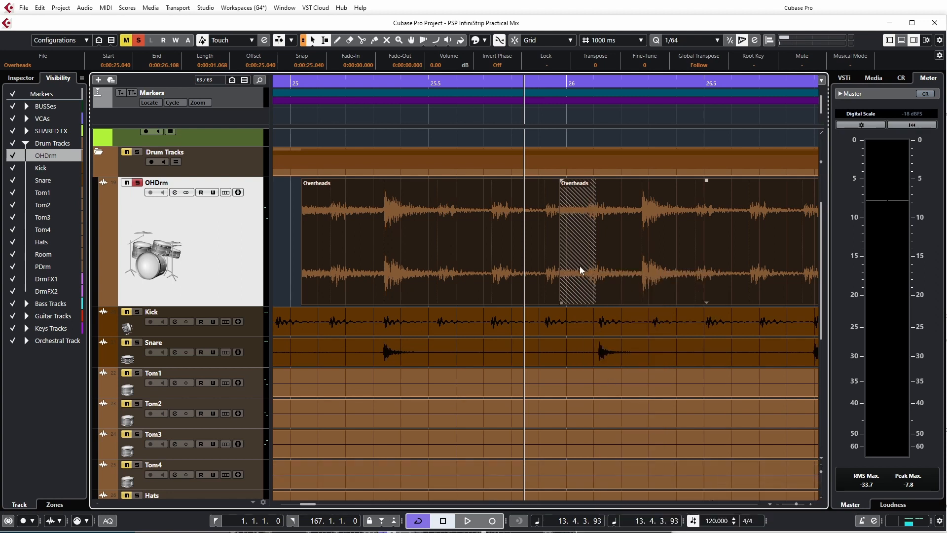
key(ctrl+z)
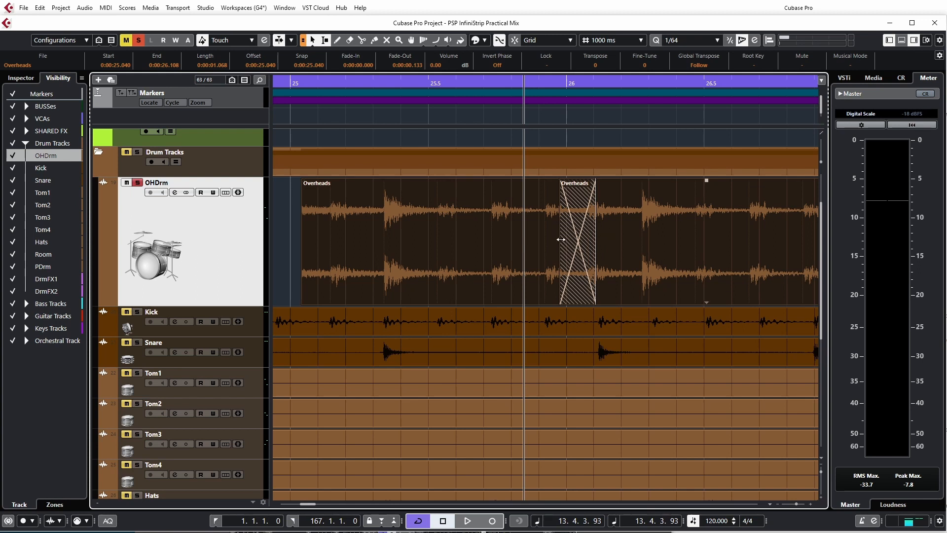
Step: Widen the overlap of the two Overheads events so it spans from about 25.78 s to 26.224 s
drag(559, 242, 534, 244)
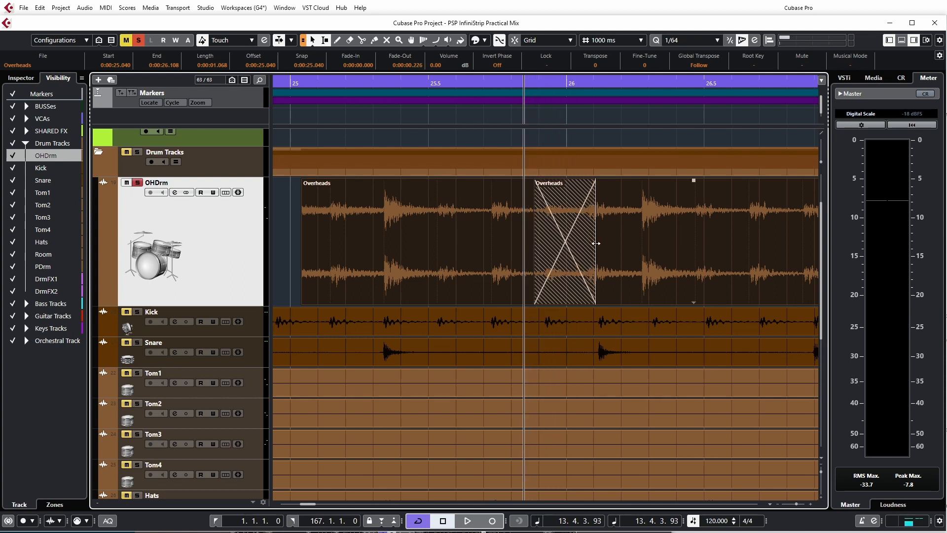
drag(595, 244, 627, 243)
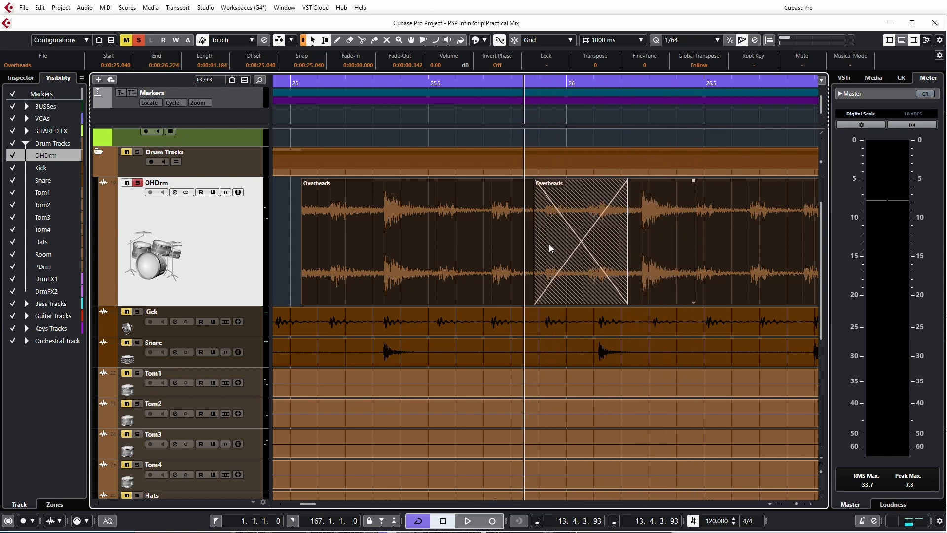
drag(533, 242, 504, 242)
Step: Enable Auto Fade In, Auto Fade Out and Auto Crossfades in the project's Auto Fades settings, and expand the Fades and Crossfades curve sections
click(61, 7)
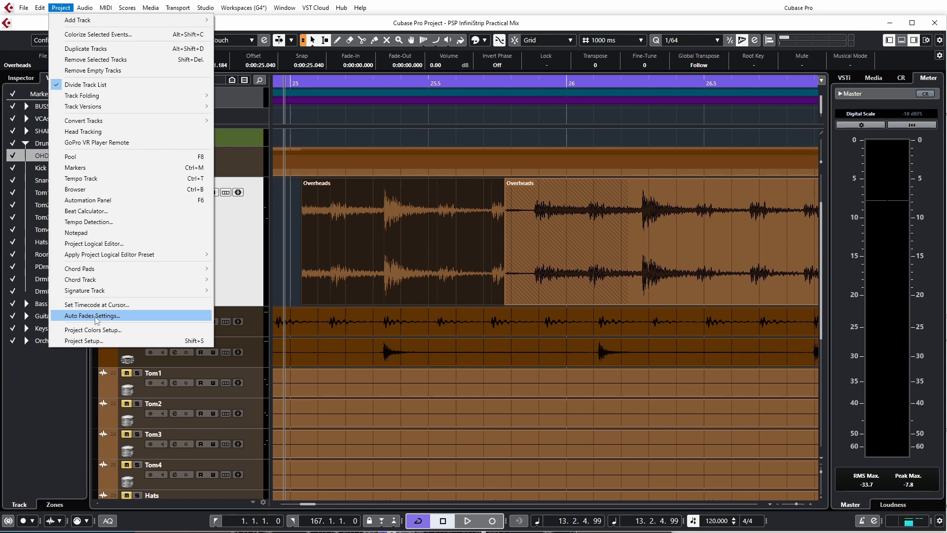
click(95, 316)
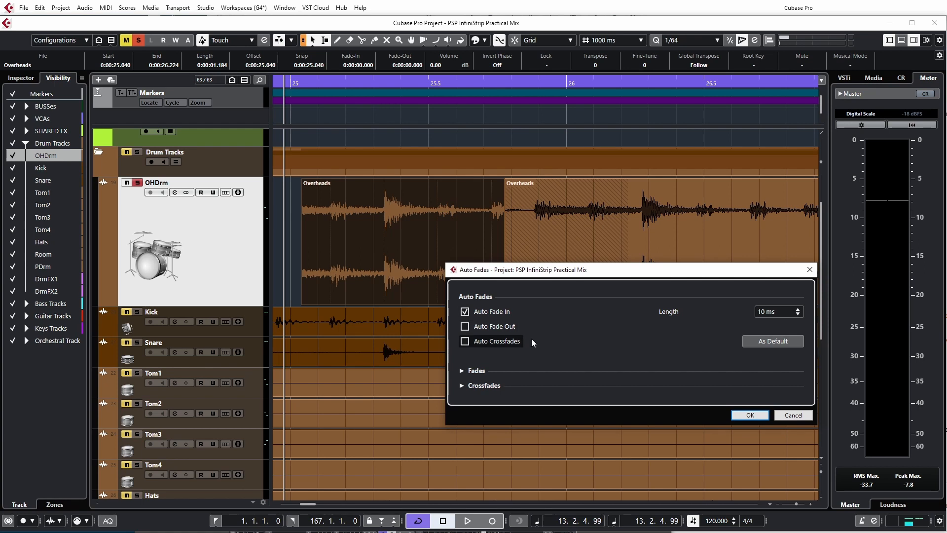
click(464, 327)
click(465, 341)
click(464, 312)
click(464, 312)
click(464, 327)
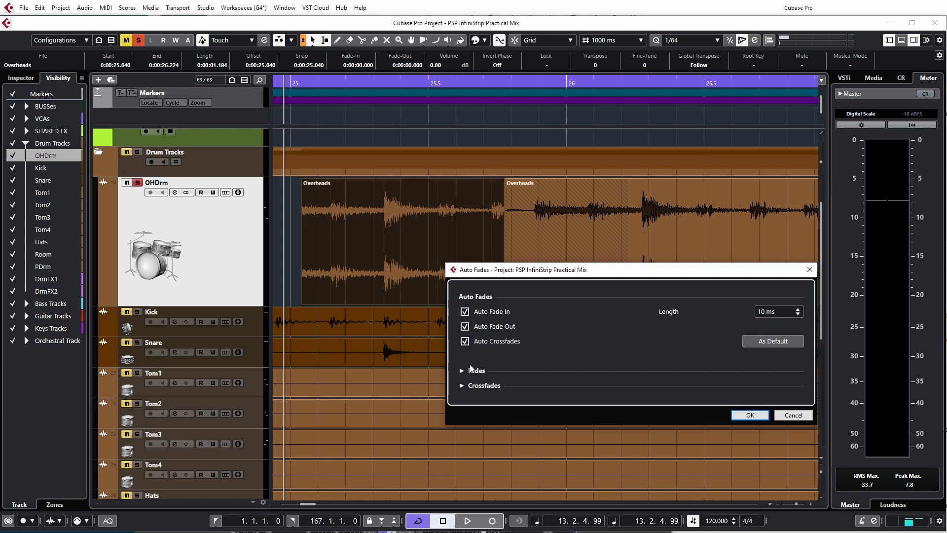
click(462, 371)
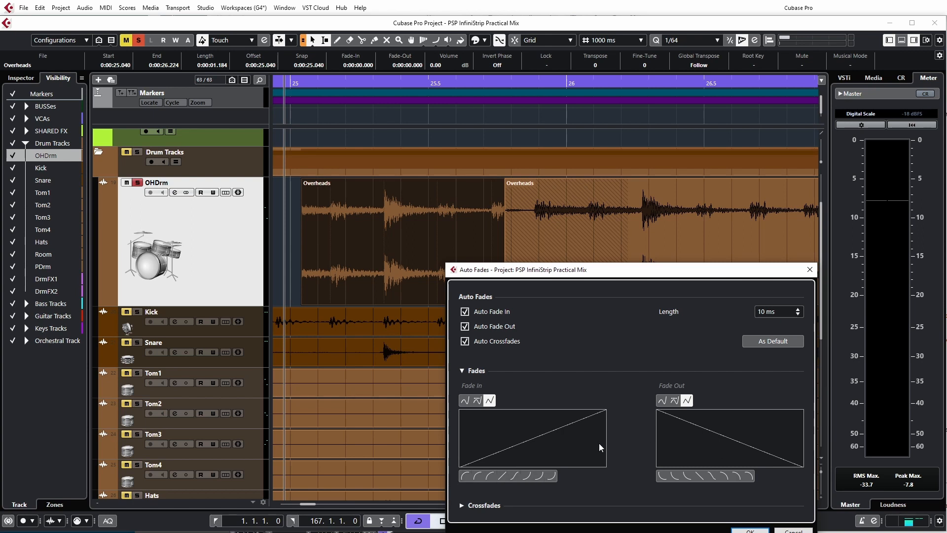
click(463, 505)
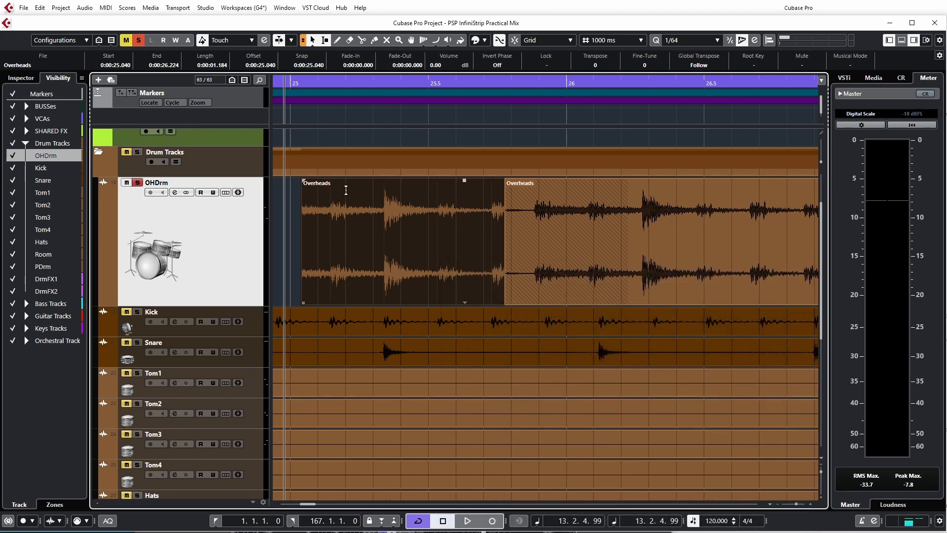
Step: Move the first Overheads event earlier to about 24.98 s and shift the second one to start at 25.884 s
mouse_move(472, 250)
mouse_down()
mouse_move(350, 244)
mouse_move(456, 254)
mouse_up()
drag(707, 271, 751, 277)
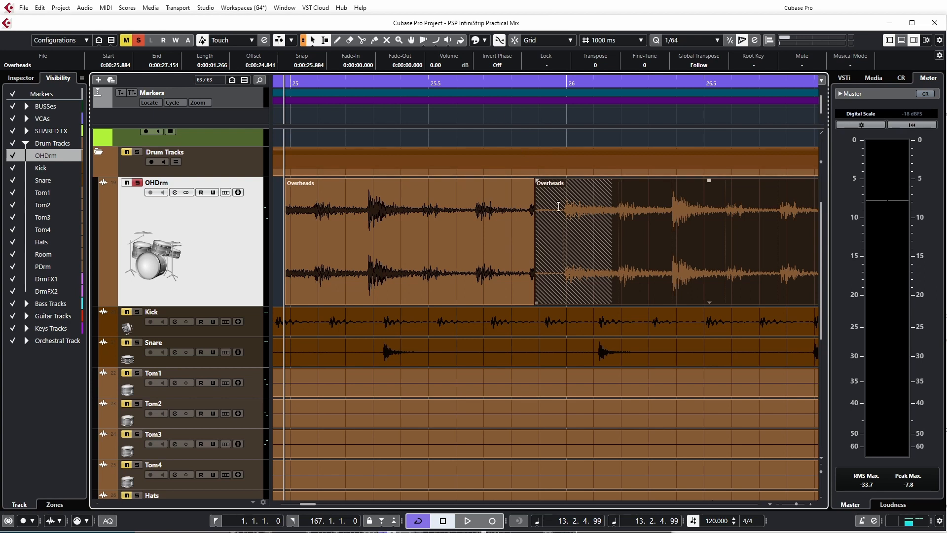
Step: Disable Auto Fade In, Auto Fade Out and Auto Crossfades in the project's Auto Fades settings, and collapse the curve sections
click(86, 8)
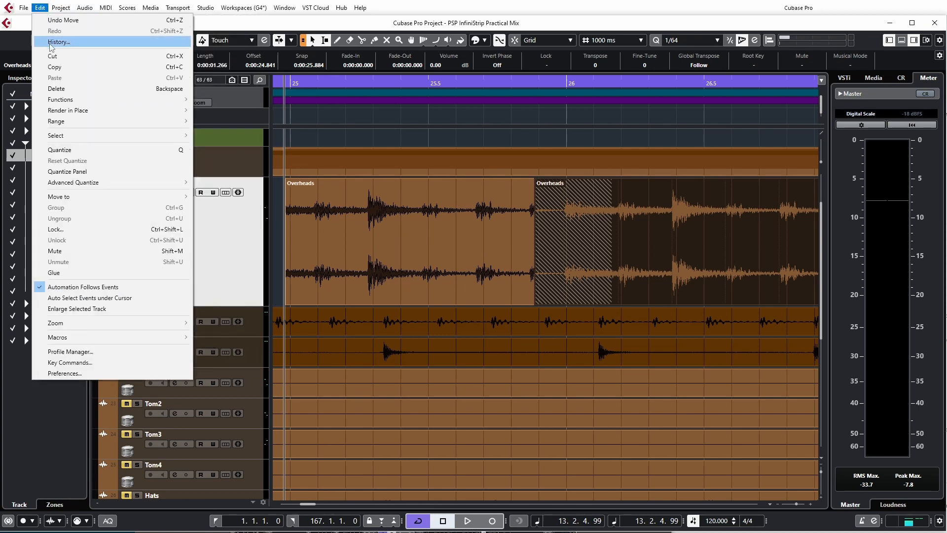
mouse_move(61, 8)
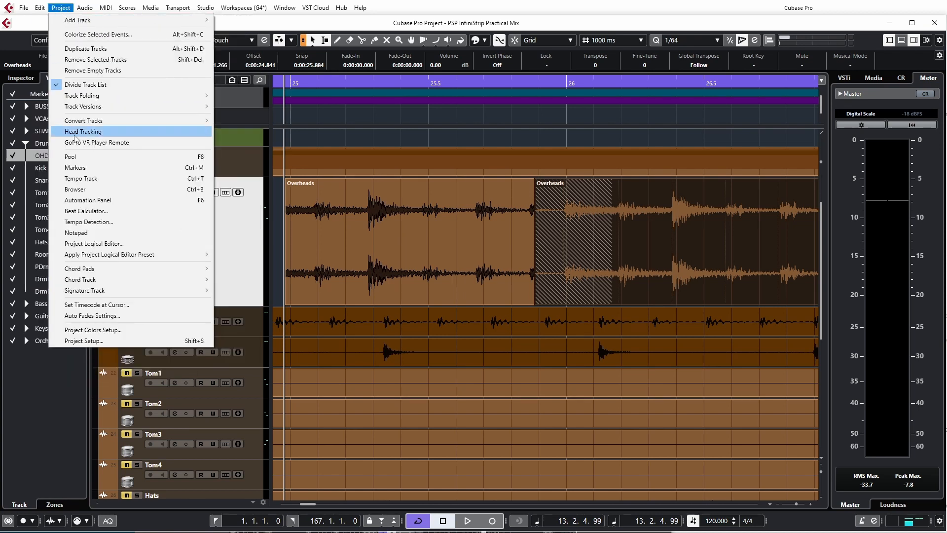
click(92, 316)
click(464, 341)
click(465, 326)
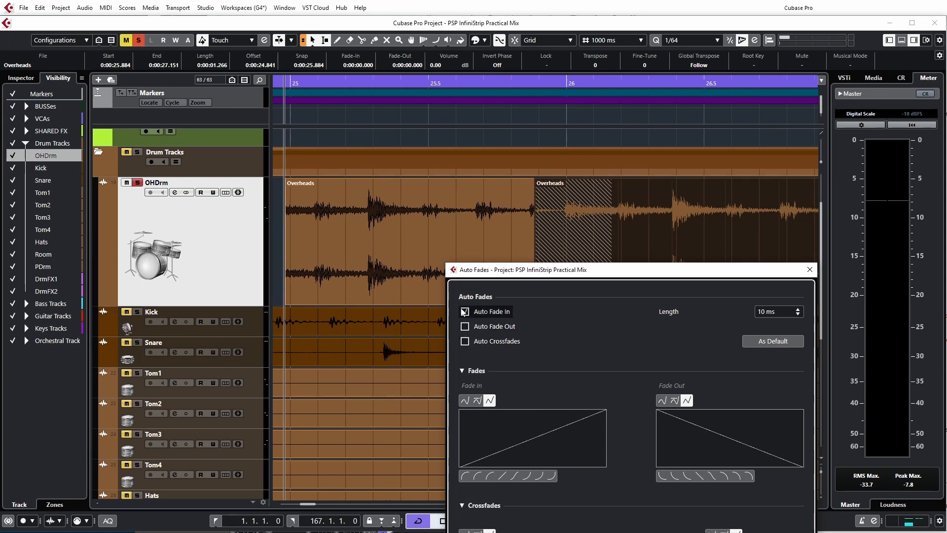
click(464, 311)
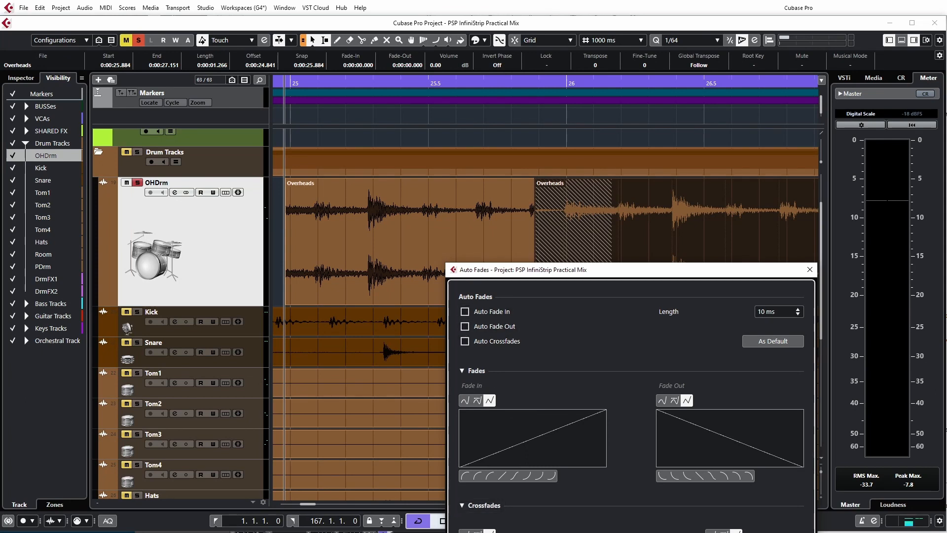
click(463, 372)
click(463, 385)
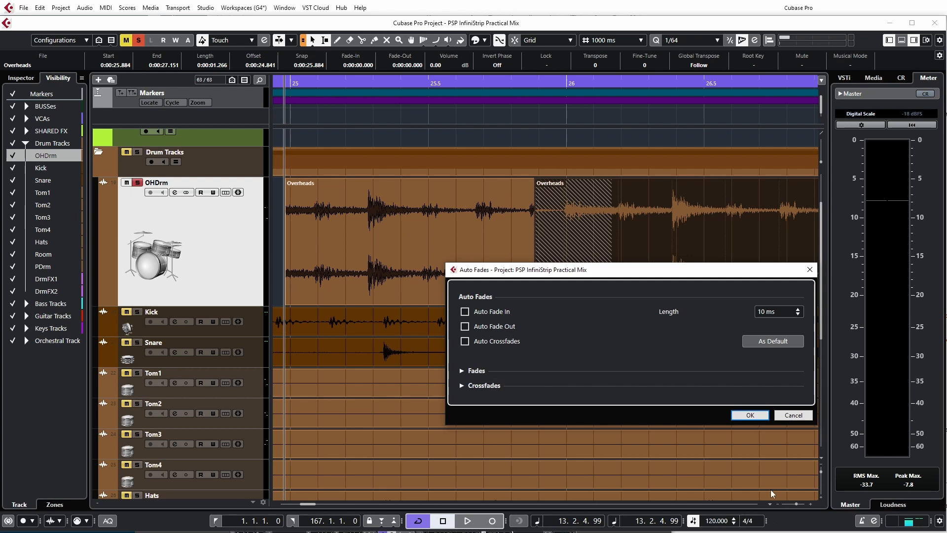
click(752, 415)
Step: Try to open the fade editor for the second Overheads event while it has no fades
scroll(493, 282, up, 3)
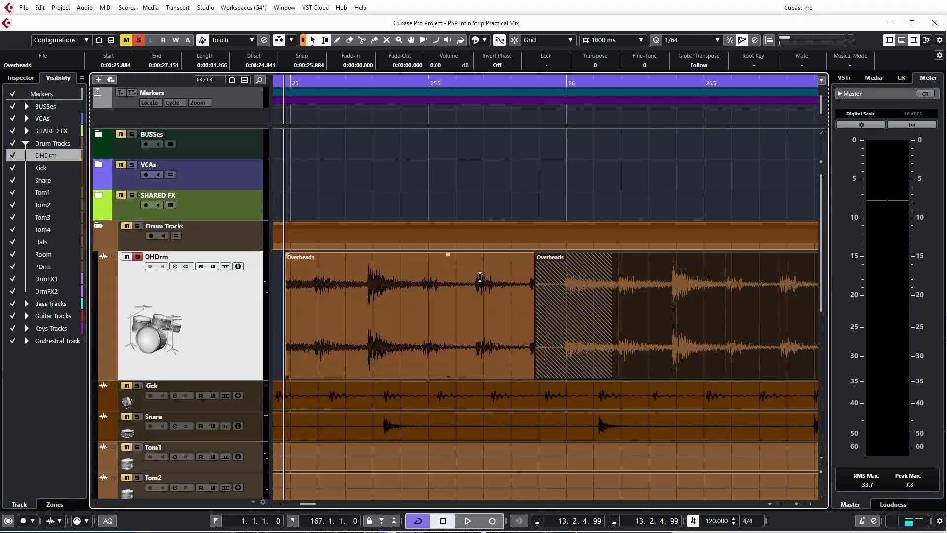
click(82, 9)
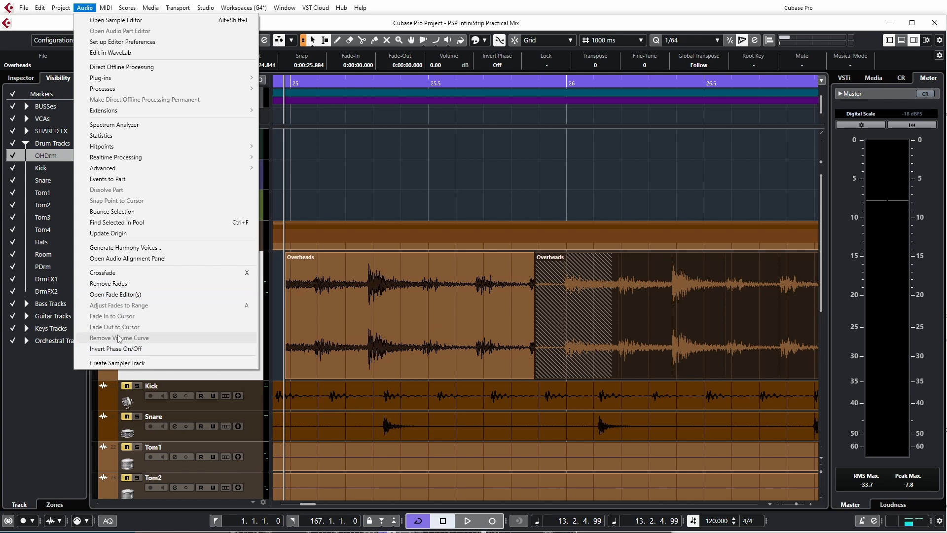
click(118, 304)
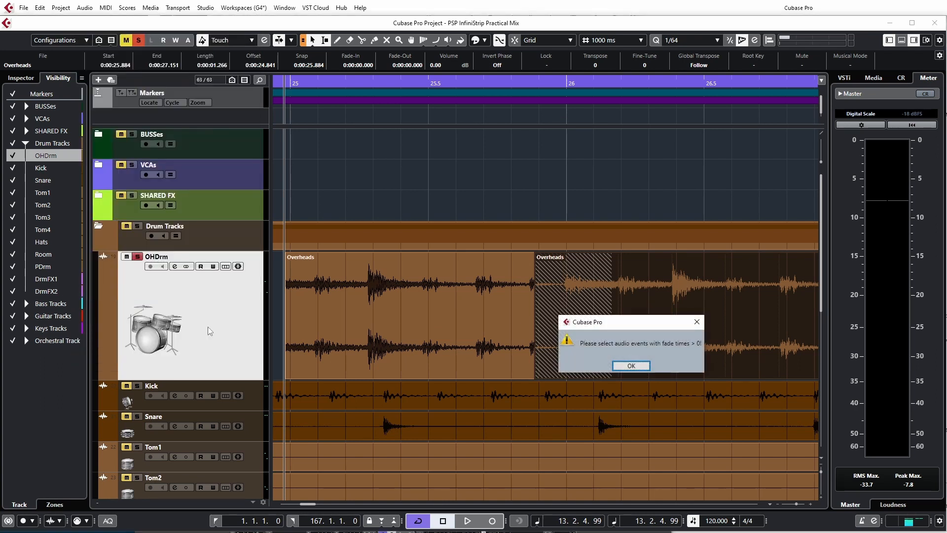
click(637, 368)
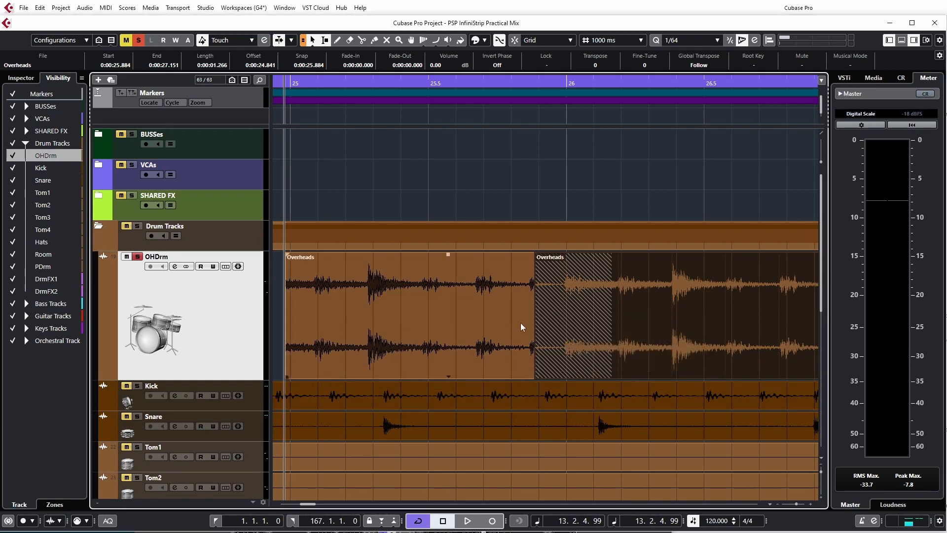
Step: Crossfade the two overlapping Overheads events and open the crossfade editor, placed clear of the overlap
key(a)
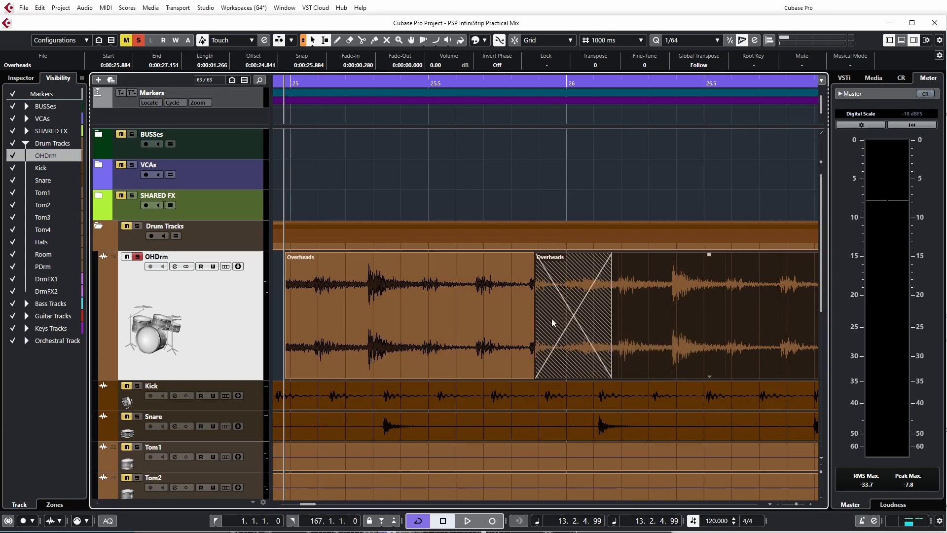
click(85, 9)
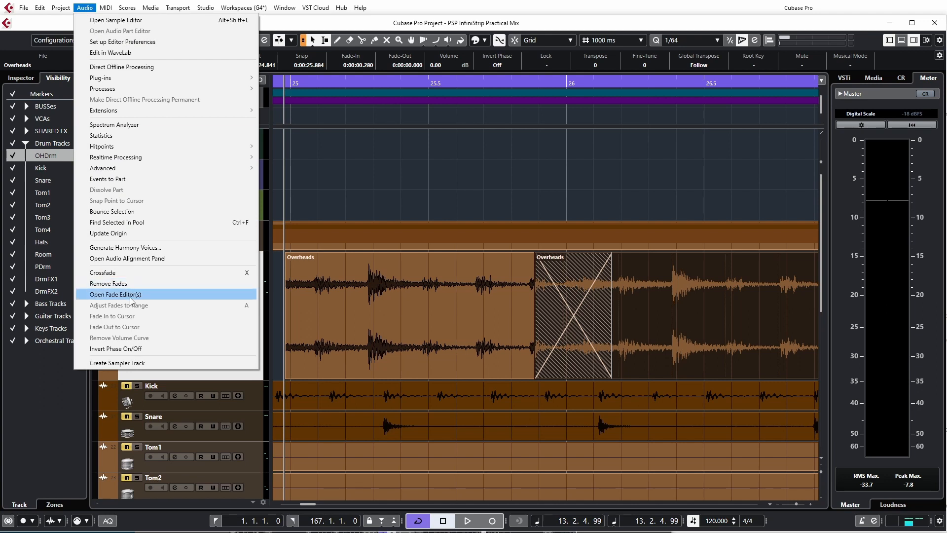
click(118, 295)
drag(531, 122, 370, 147)
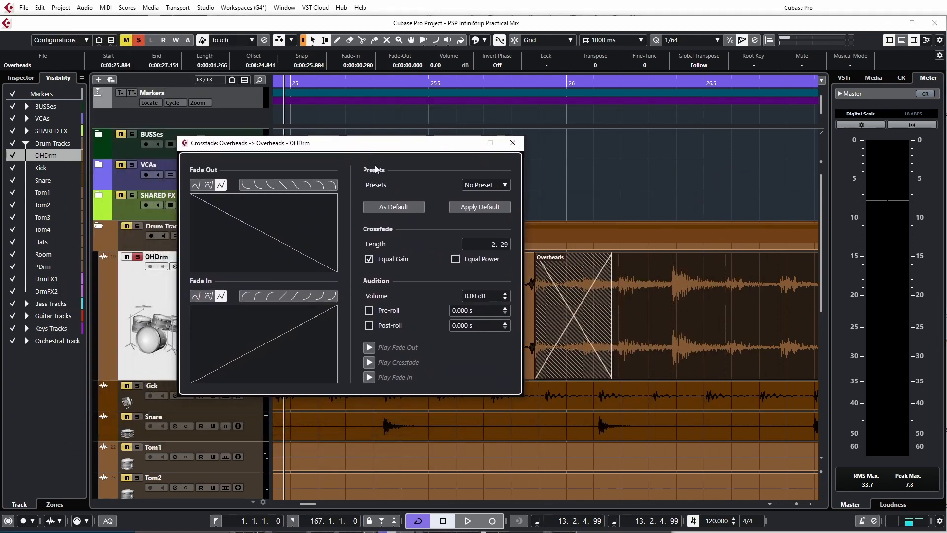
Step: Try several preset curve shapes for the crossfade's fade-out and fade-in, ending on the symmetrical S-curve
click(246, 186)
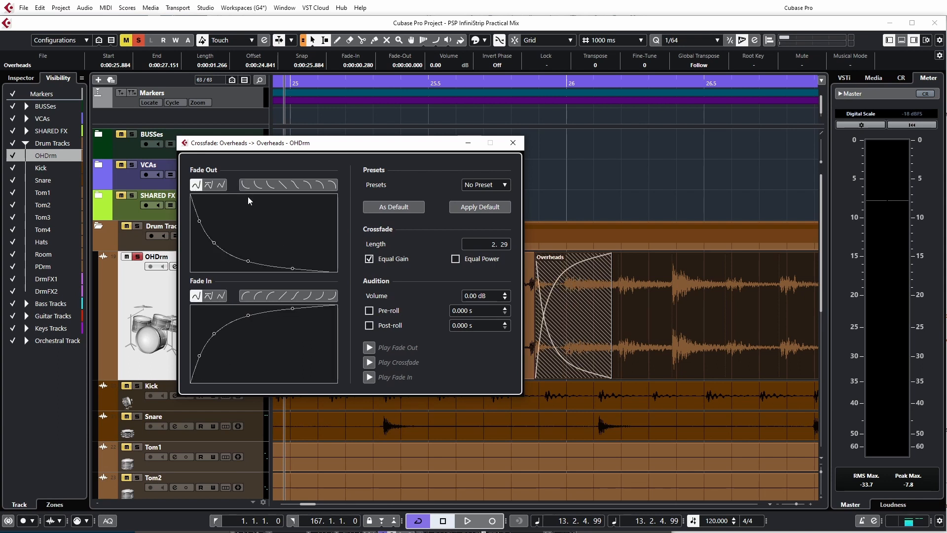
drag(437, 144, 383, 147)
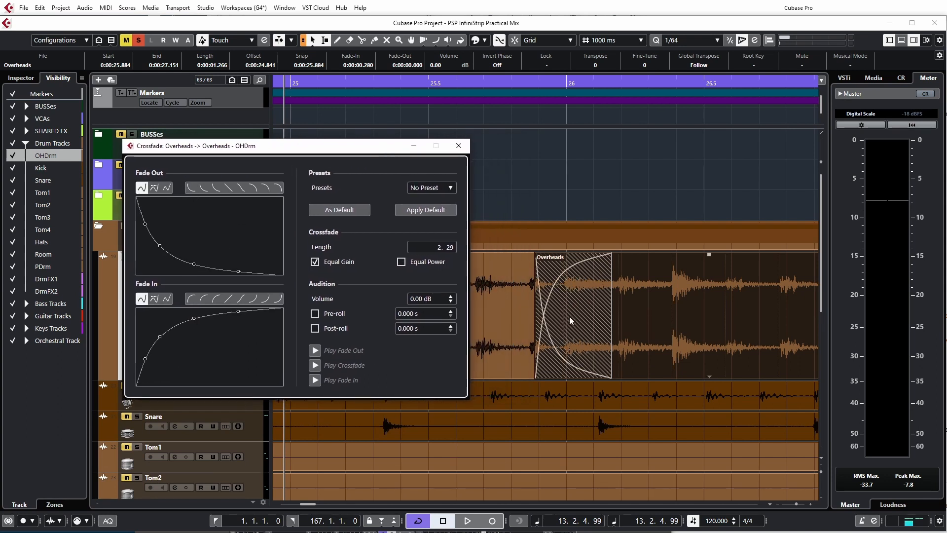
click(216, 301)
click(224, 301)
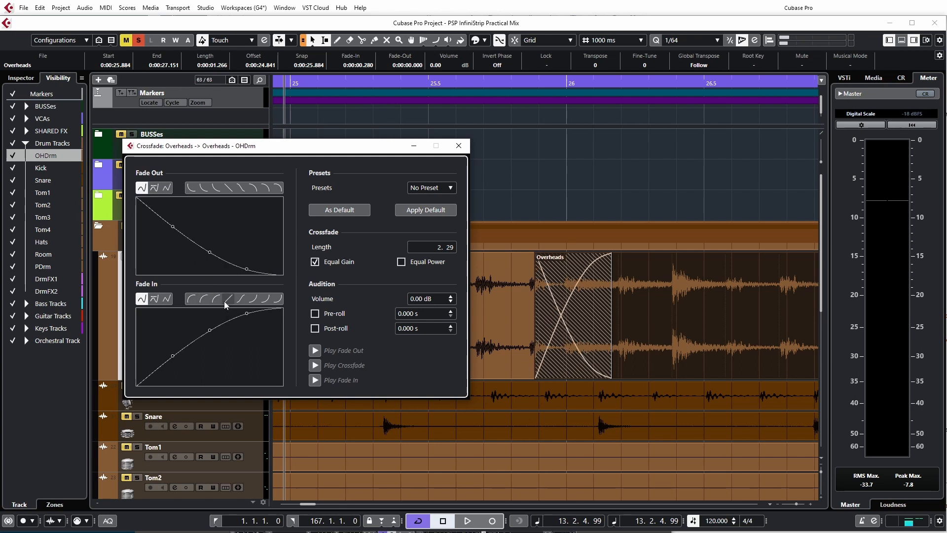
click(239, 300)
click(251, 300)
click(245, 301)
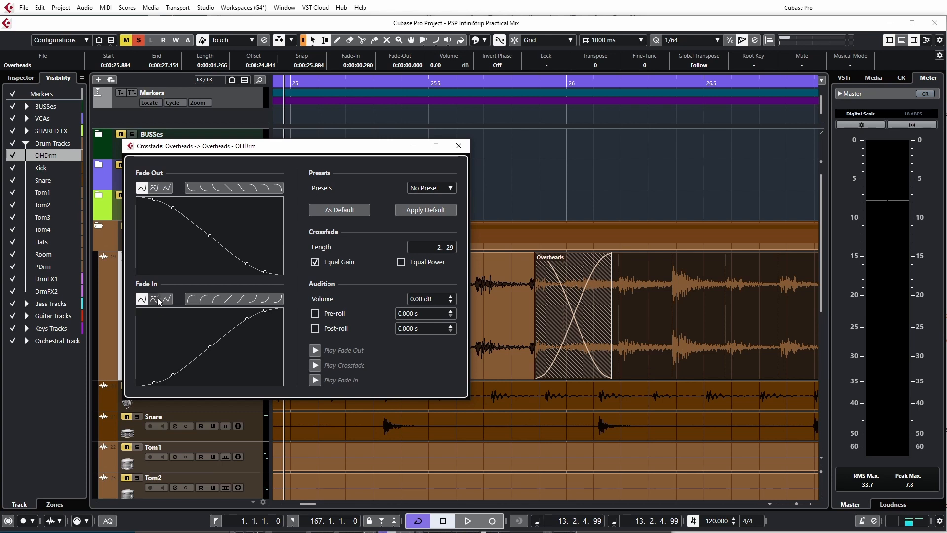
Step: Set the crossfade curves to Damped Spline Interpolation and reshape the fade-in by moving its curve points into a plateau and peak
click(157, 300)
drag(211, 347, 226, 359)
mouse_move(173, 376)
mouse_down()
mouse_move(190, 376)
mouse_move(167, 372)
mouse_move(163, 360)
mouse_up()
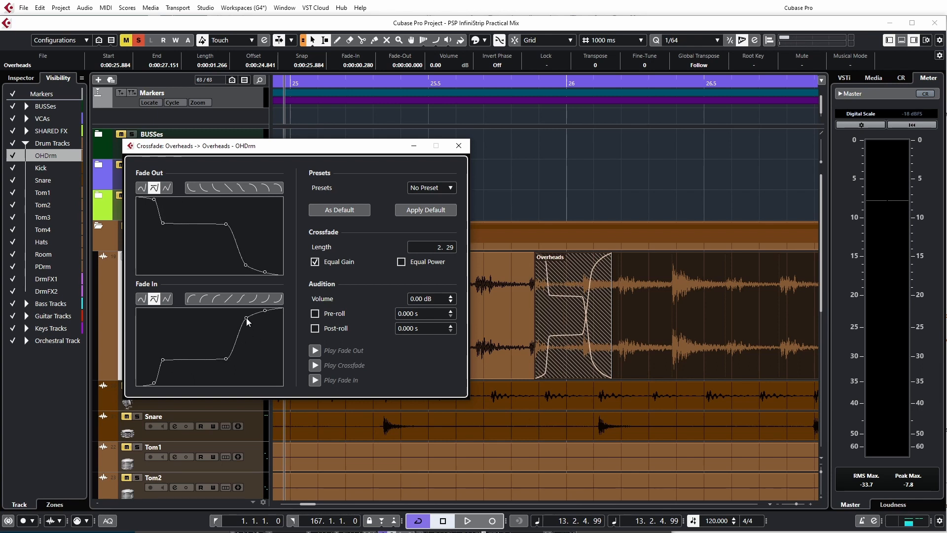
mouse_move(246, 319)
mouse_down()
mouse_move(253, 332)
mouse_move(240, 317)
mouse_up()
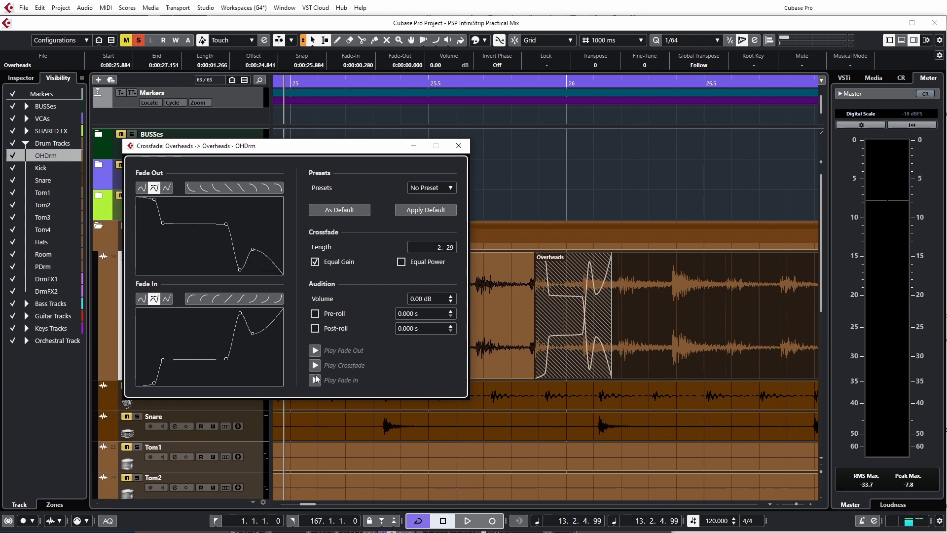
click(446, 187)
click(449, 188)
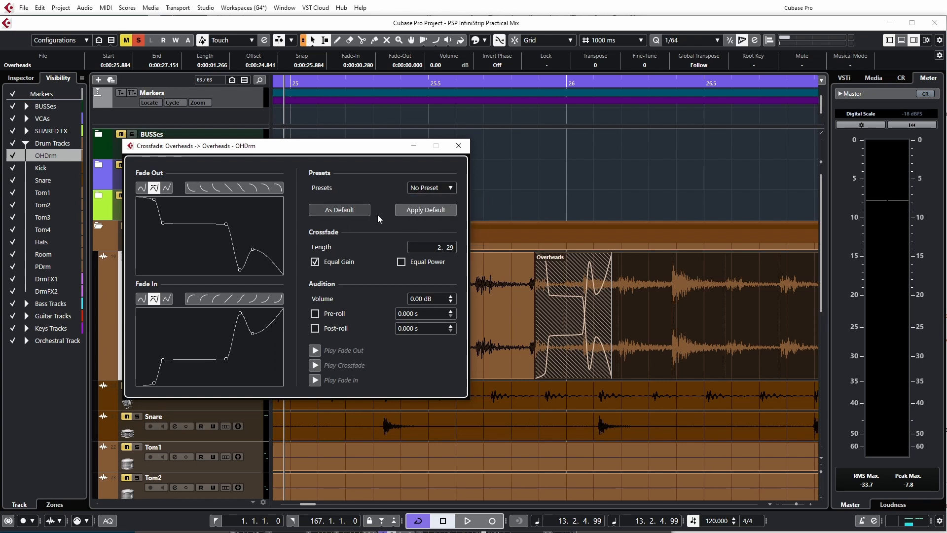
click(433, 188)
click(432, 188)
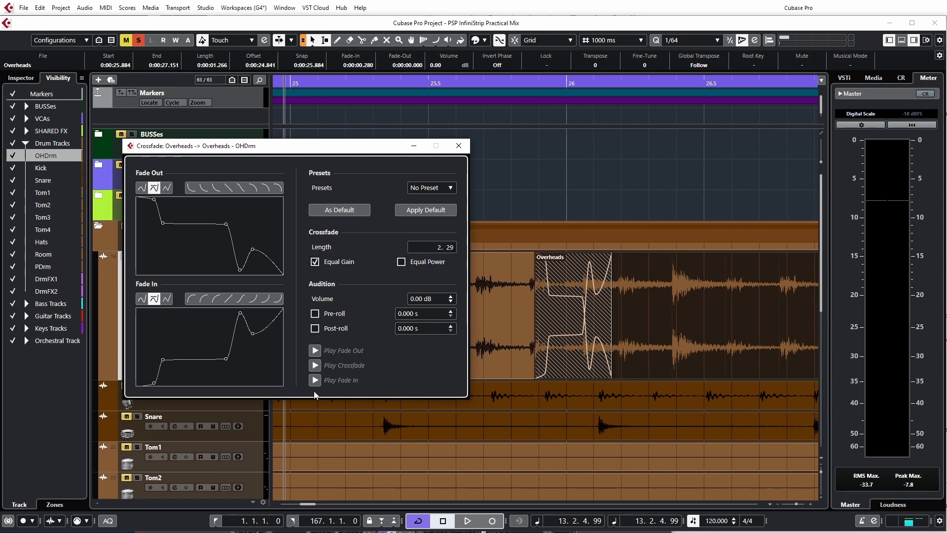
Step: Compare Linear, Damped Spline and Spline Interpolation on the crossfade curves while repositioning the fade-in's middle points
click(166, 298)
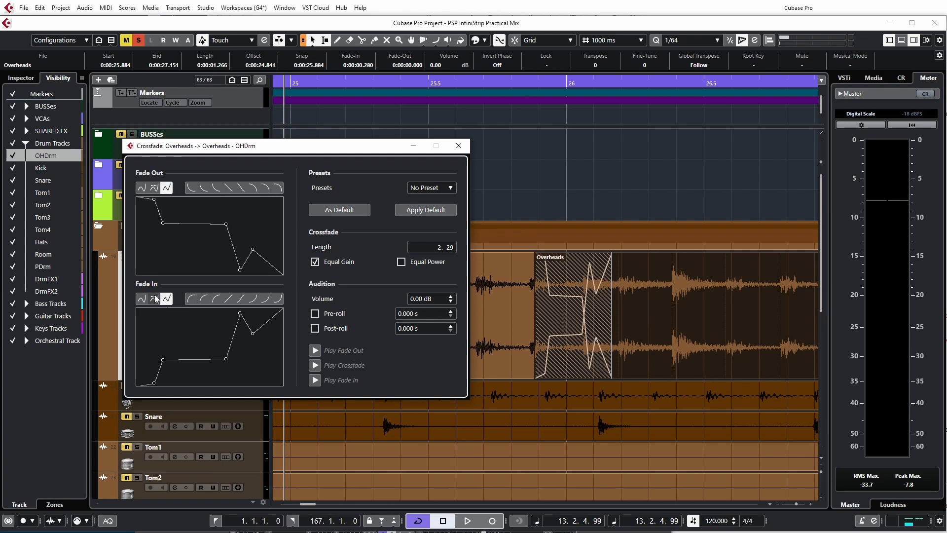
drag(240, 314, 200, 350)
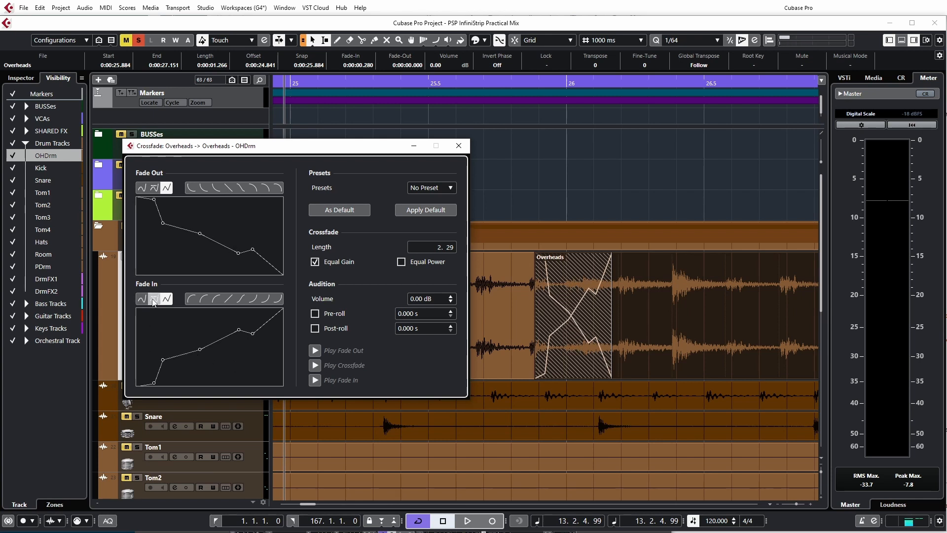
click(154, 299)
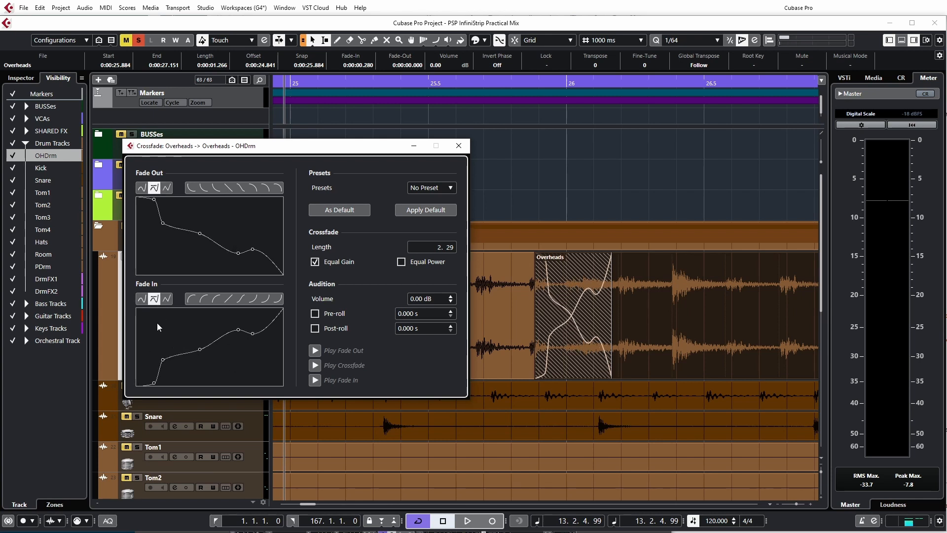
click(141, 299)
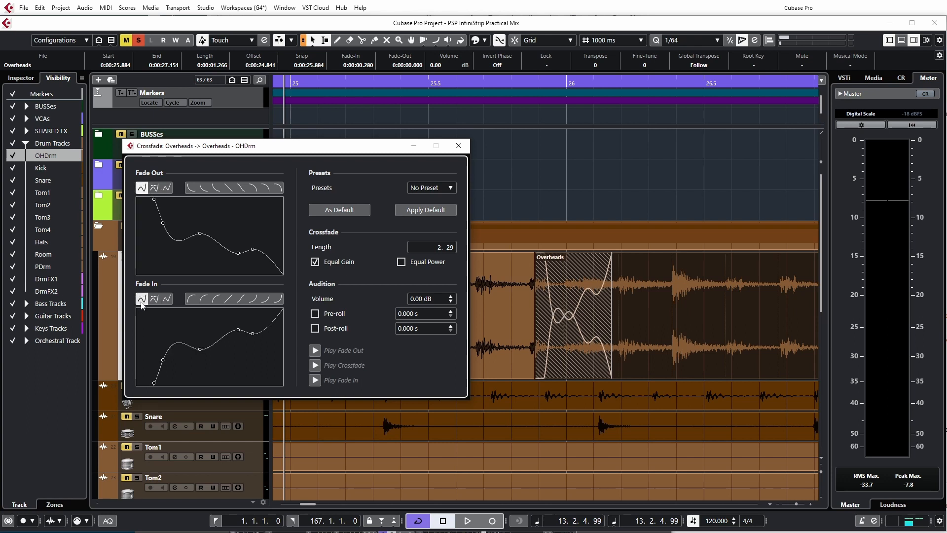
drag(200, 349, 227, 344)
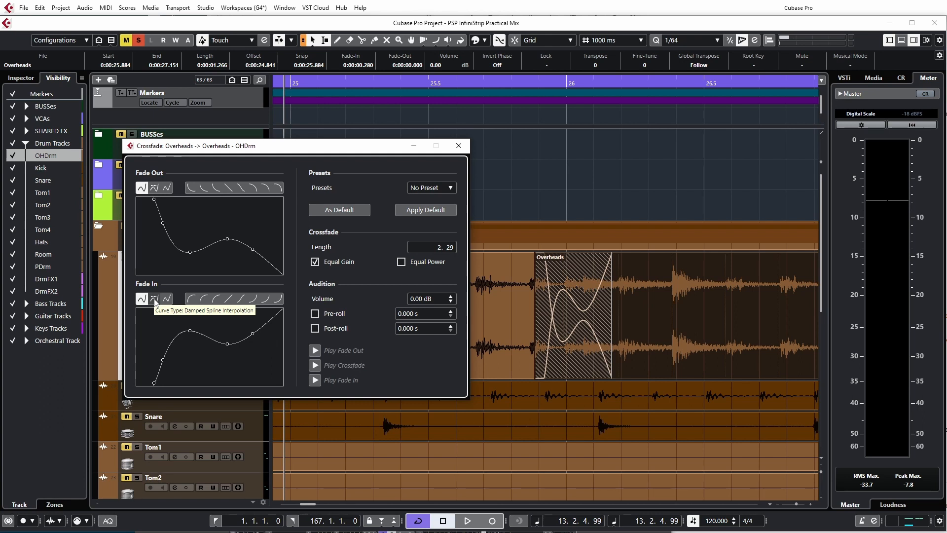
click(155, 299)
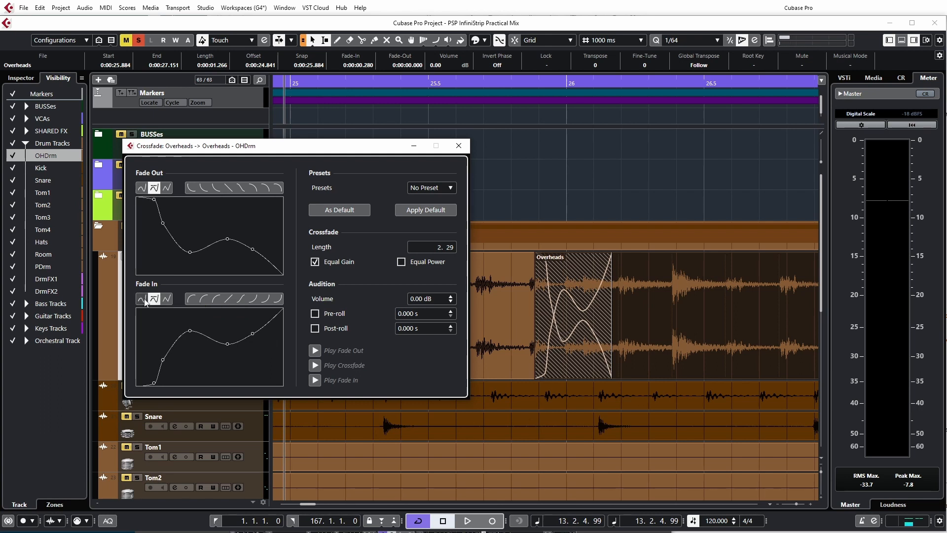
click(141, 298)
Step: Try the preset fade-in and fade-out shapes with Equal Gain on, ending on a fade-out that drops steeply near its end
click(252, 301)
click(270, 299)
click(278, 299)
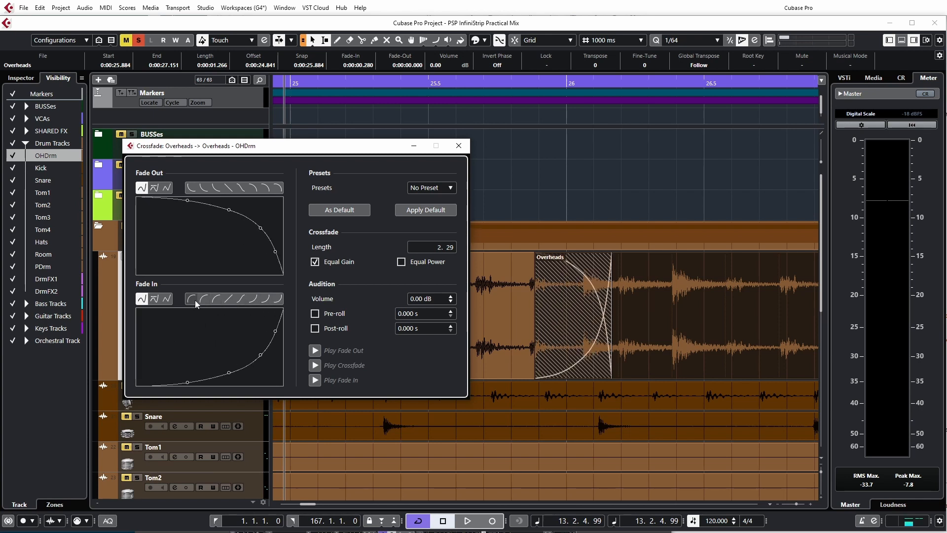
click(195, 299)
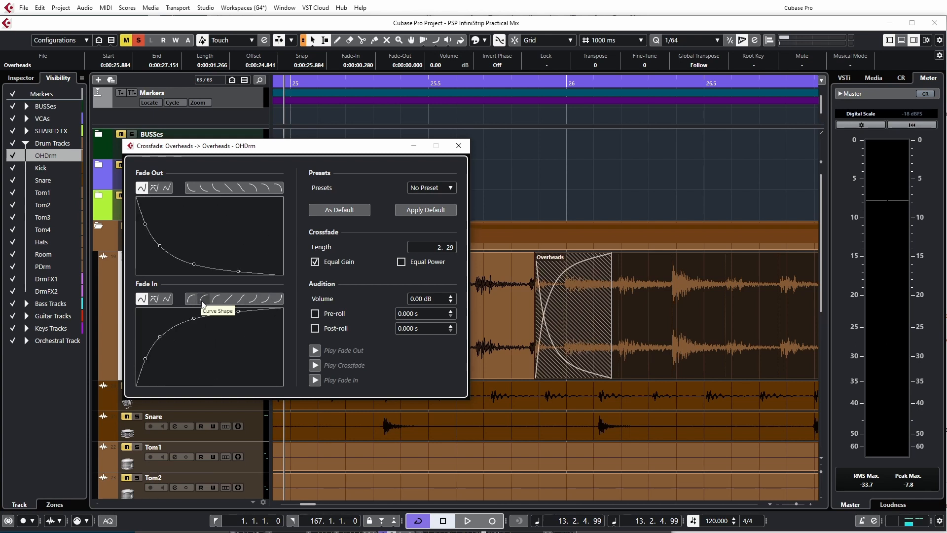
click(201, 188)
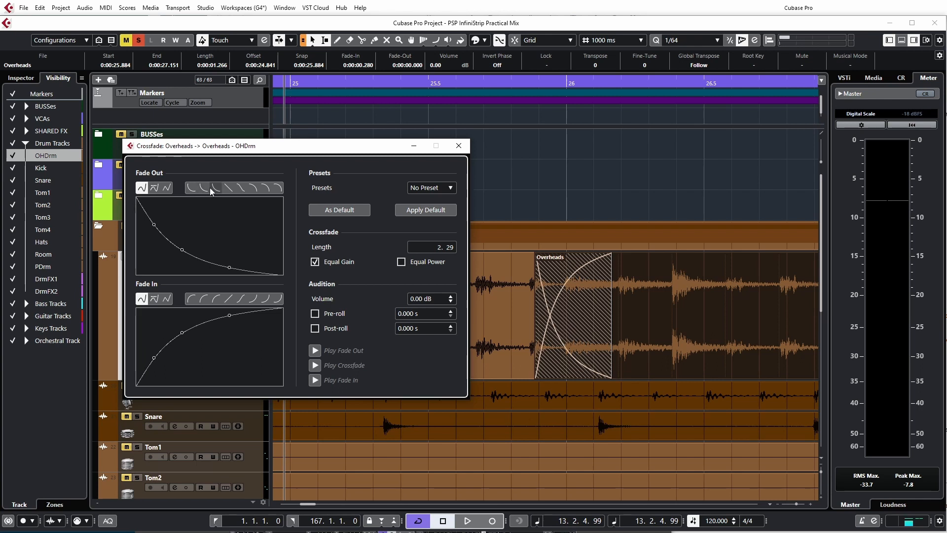
click(216, 188)
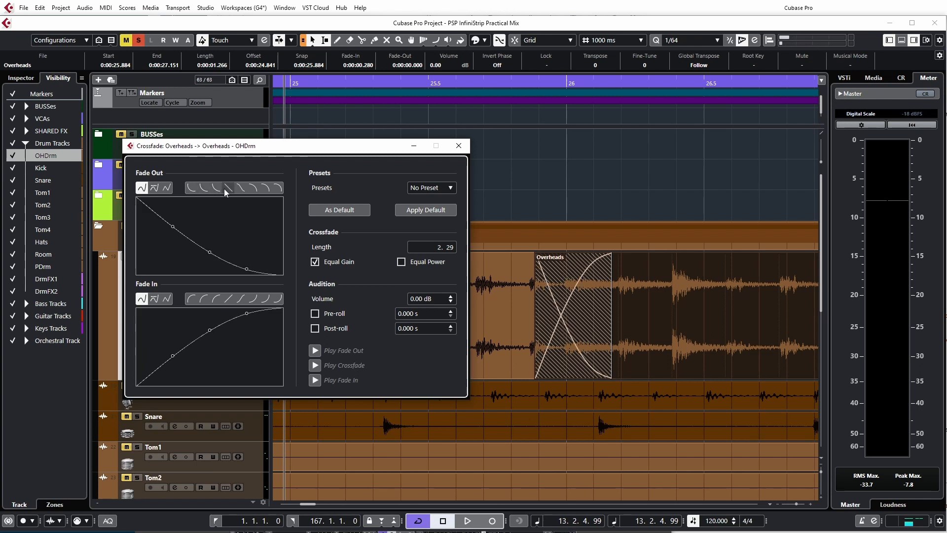
click(230, 188)
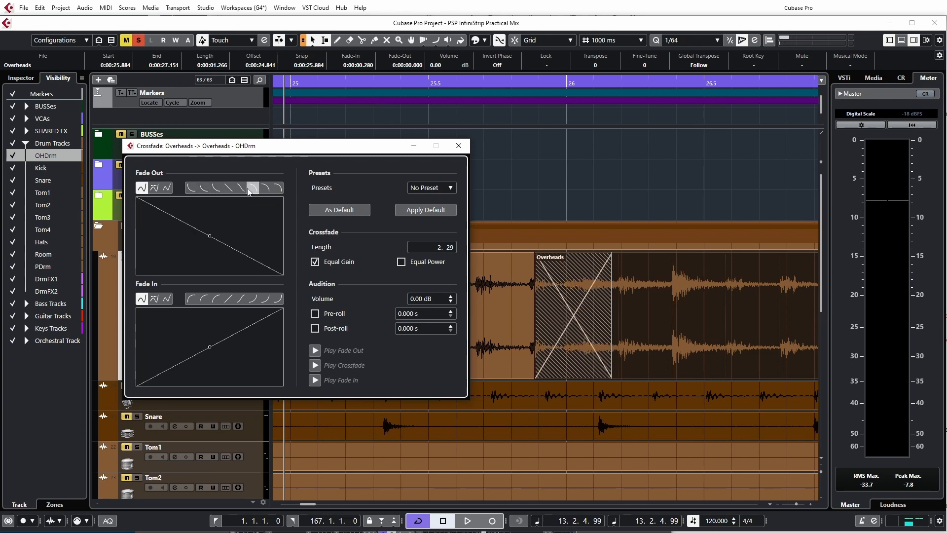
click(249, 188)
click(262, 188)
Step: Turn off Equal Gain and try the fade-out presets independently, ending on the convex shape that falls steeply near its end
click(315, 262)
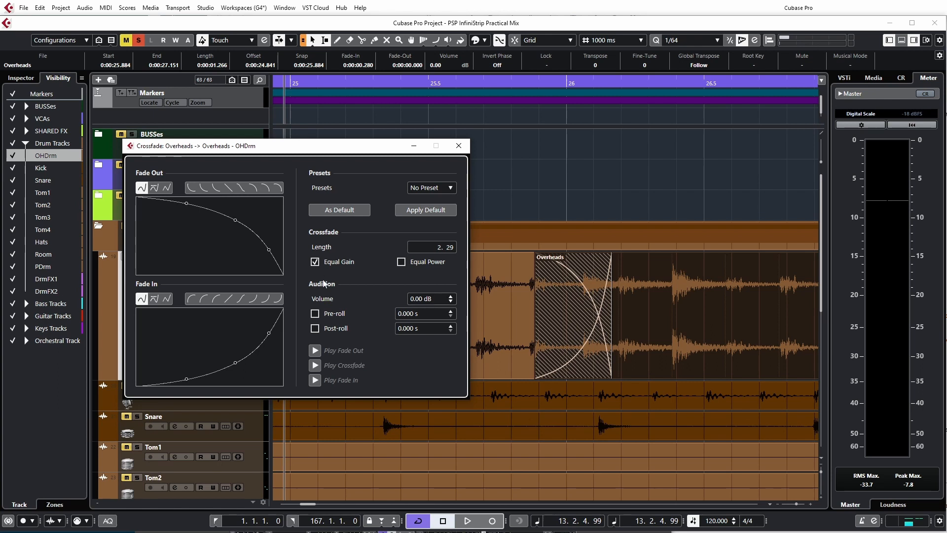
click(241, 188)
click(214, 188)
click(191, 186)
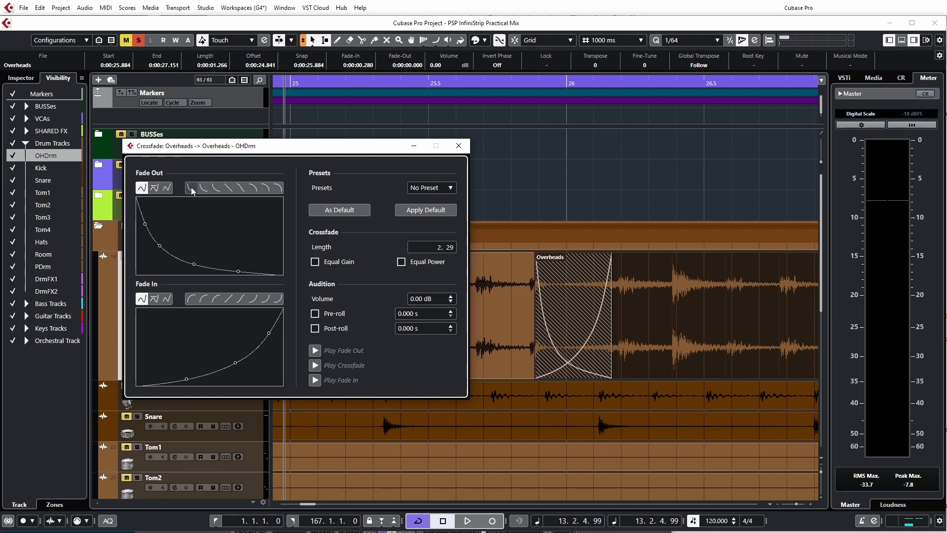
click(229, 188)
click(260, 188)
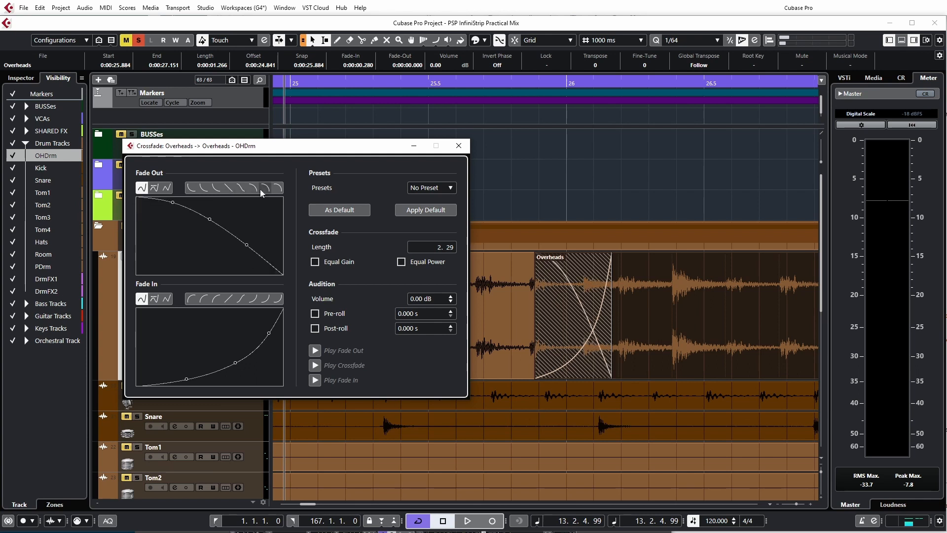
click(270, 187)
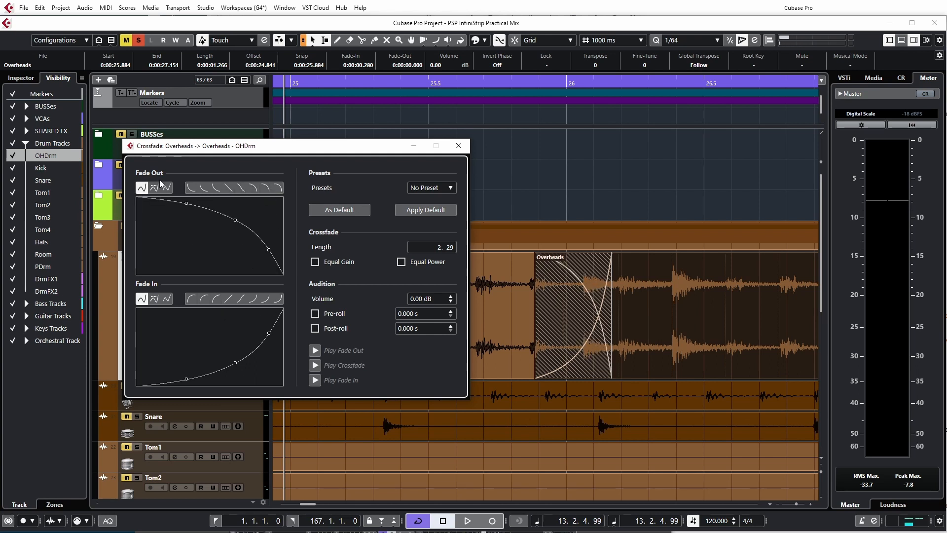
Step: Try the preset fade-in shapes independently with Equal Gain off, ending on the concave shape that rises steeply near its end
click(203, 298)
click(216, 299)
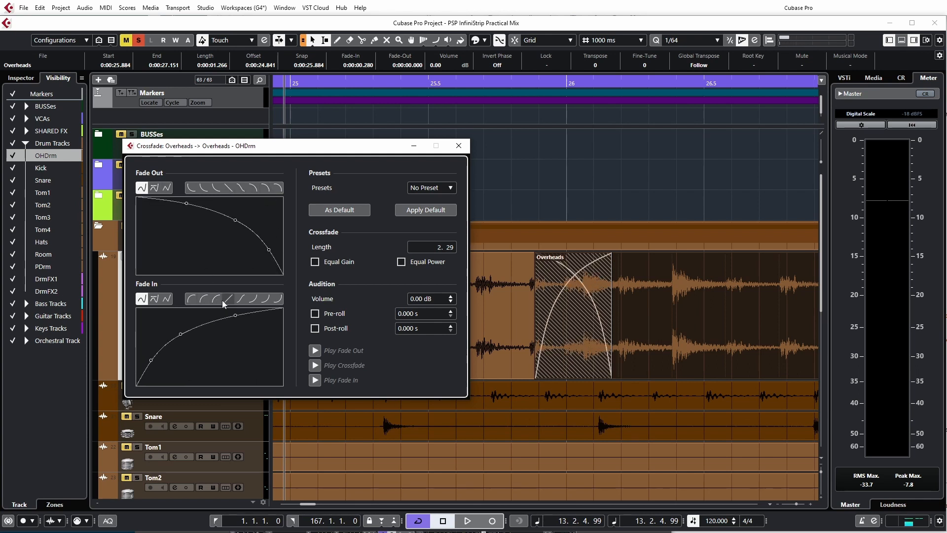
click(229, 299)
click(253, 299)
click(265, 298)
click(278, 298)
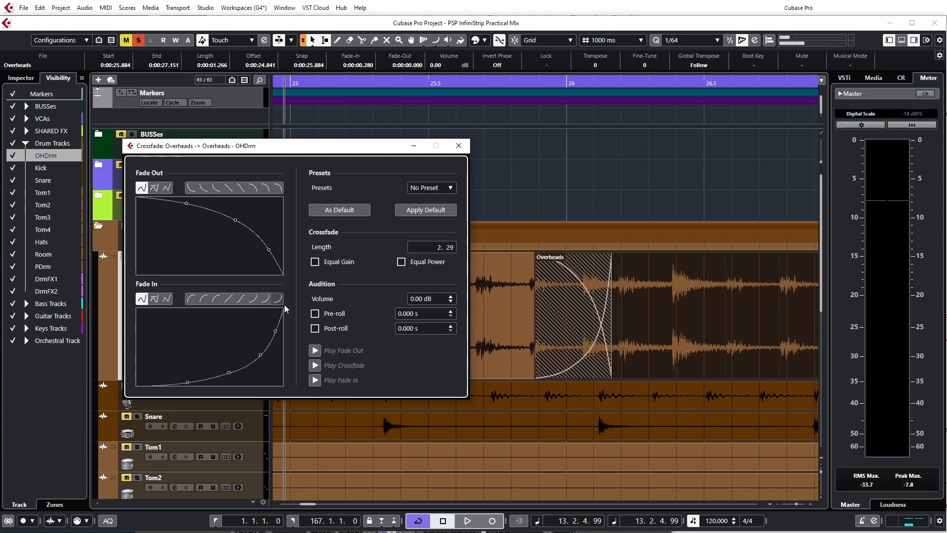
Step: Turn on Equal Gain, try linked fade-out presets, settle on the linear shape and close the crossfade editor
click(316, 262)
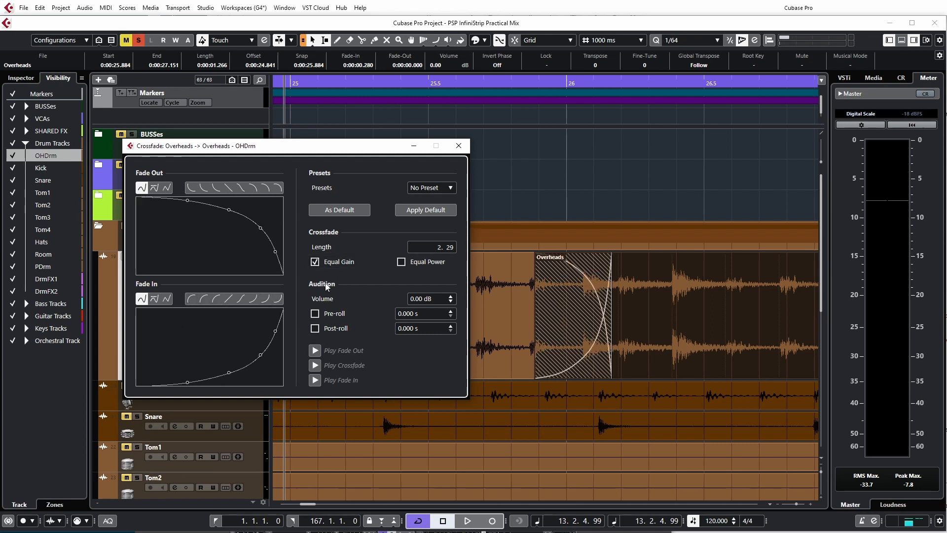
click(232, 188)
click(227, 188)
click(186, 188)
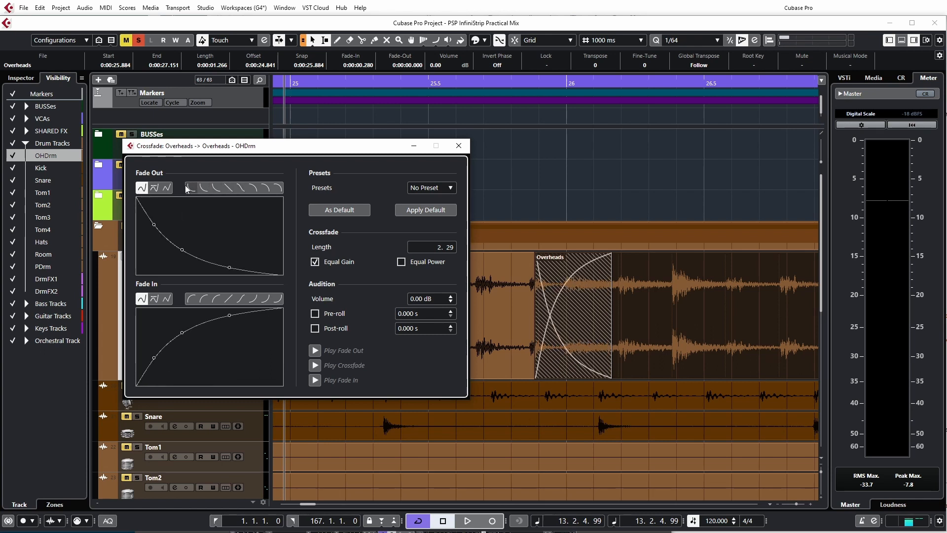
click(226, 188)
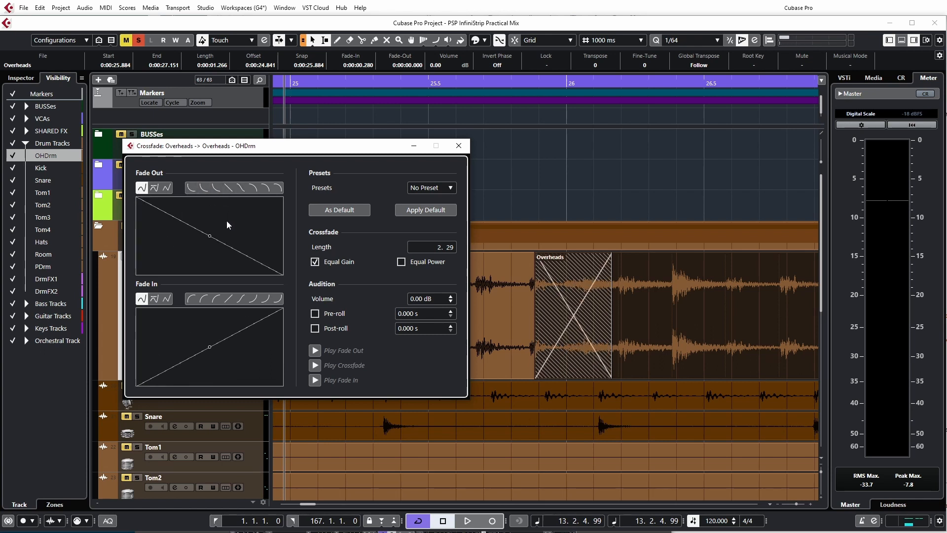
click(458, 145)
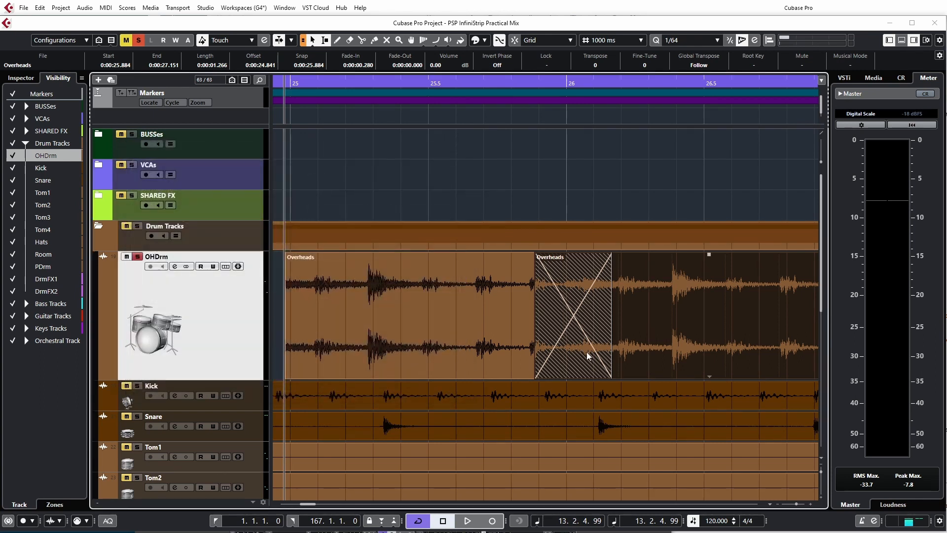
Step: Remove the crossfade between the two Overheads events
click(413, 351)
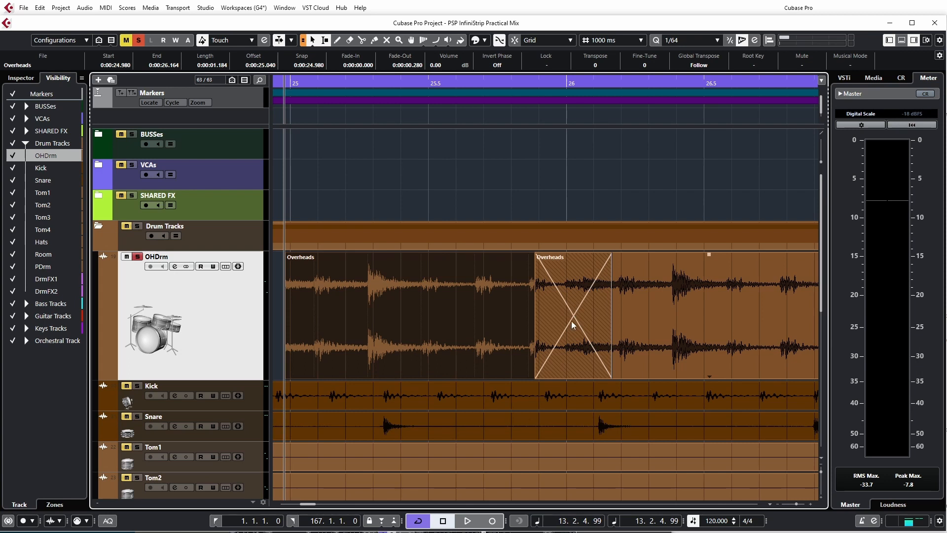
right_click(572, 321)
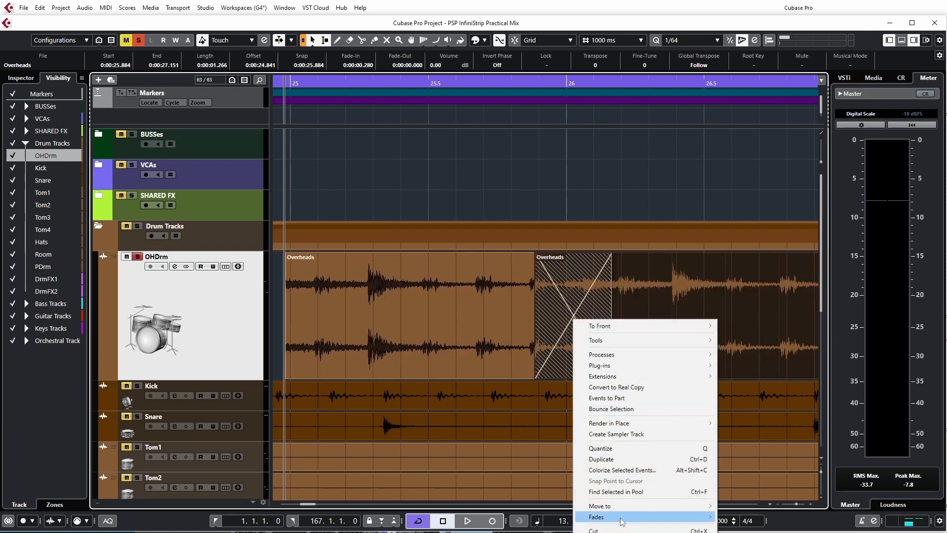
mouse_move(621, 521)
click(746, 527)
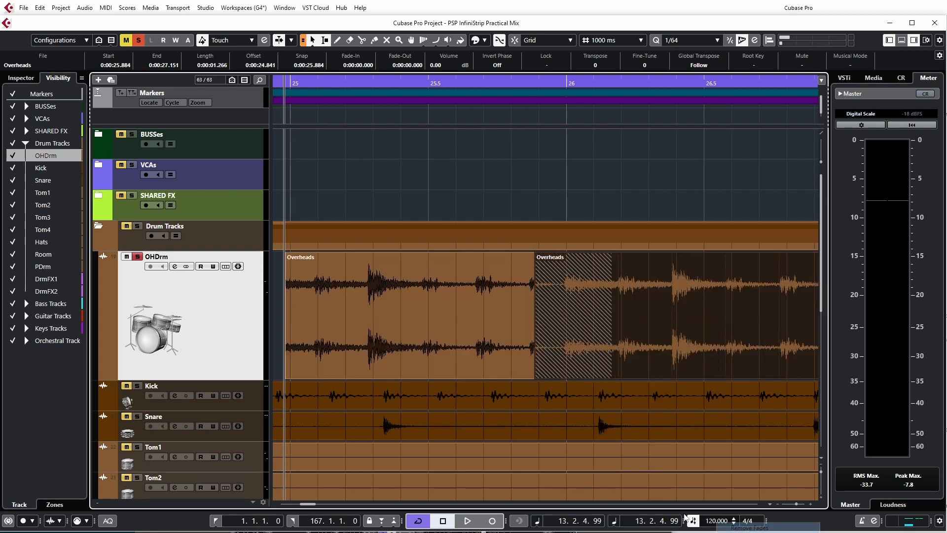
Step: Add a fade-in about 0.435 s long to the start of the first Overheads event
click(359, 307)
drag(288, 256, 406, 260)
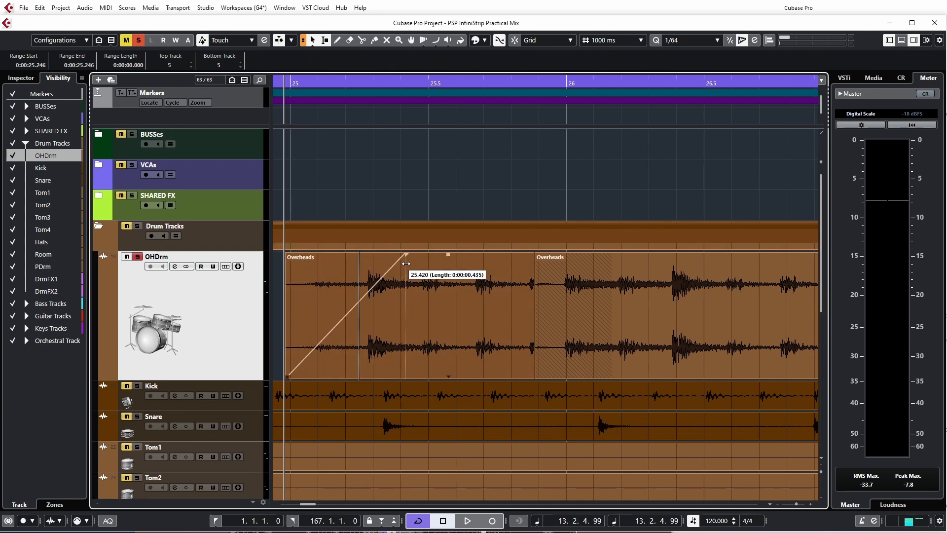
right_click(325, 320)
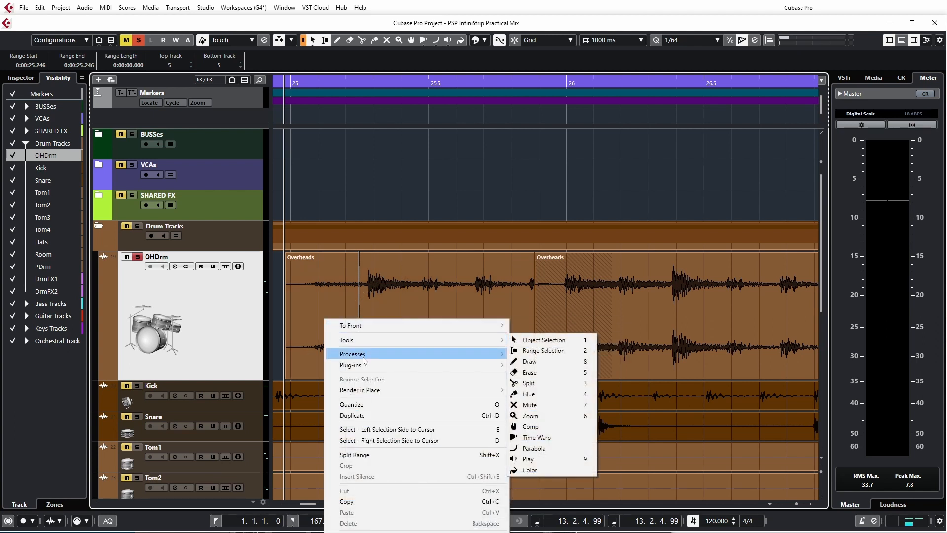
mouse_move(364, 357)
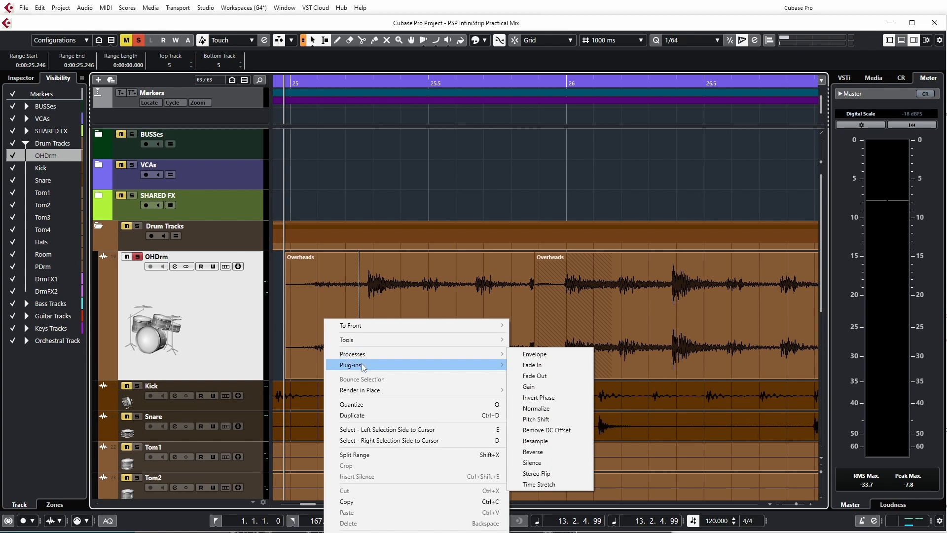
mouse_move(369, 392)
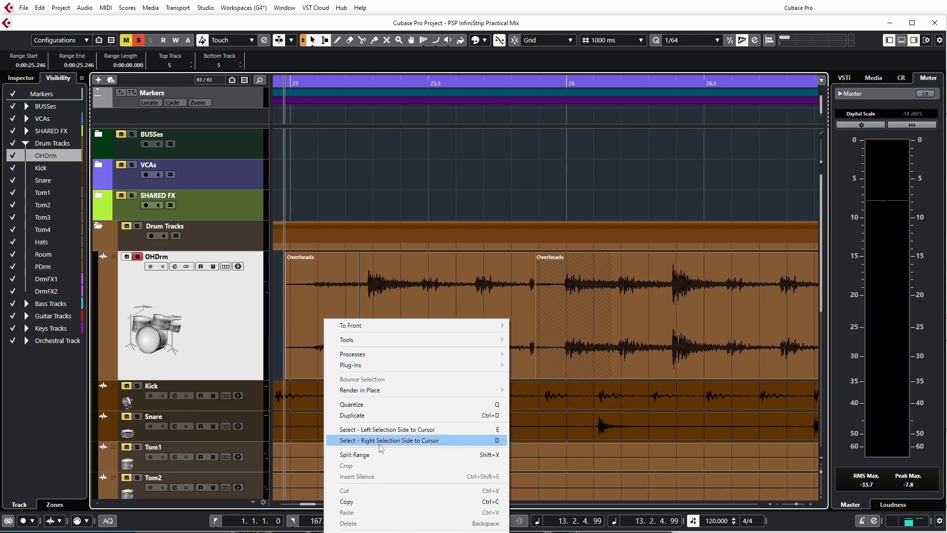
Step: Open the fade editor for the first Overheads event's fade-in, try the preset shapes and apply the S-shaped curve
click(85, 7)
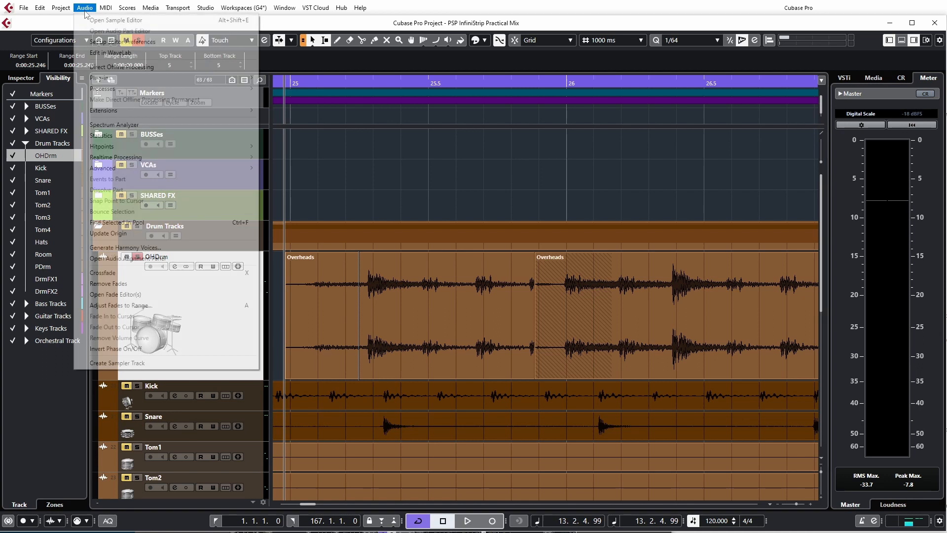
click(136, 295)
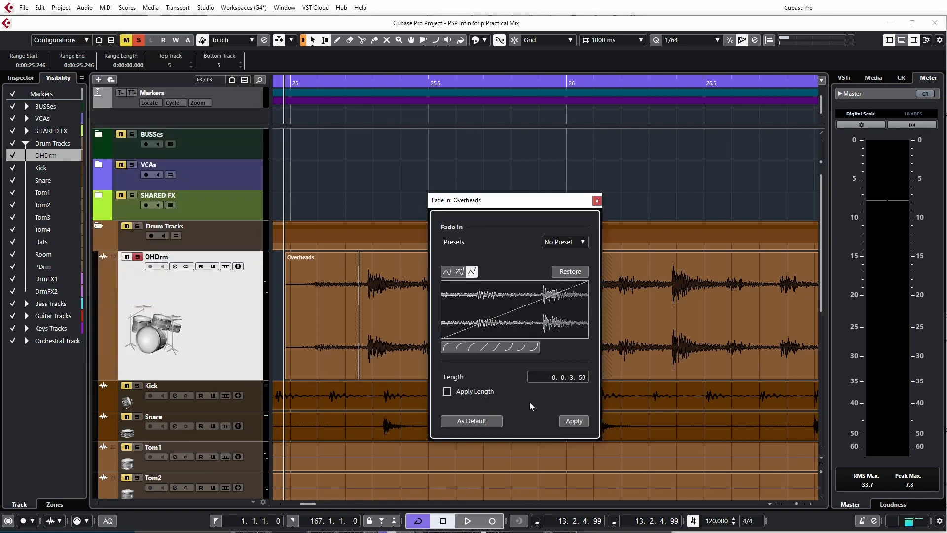
drag(499, 201, 561, 198)
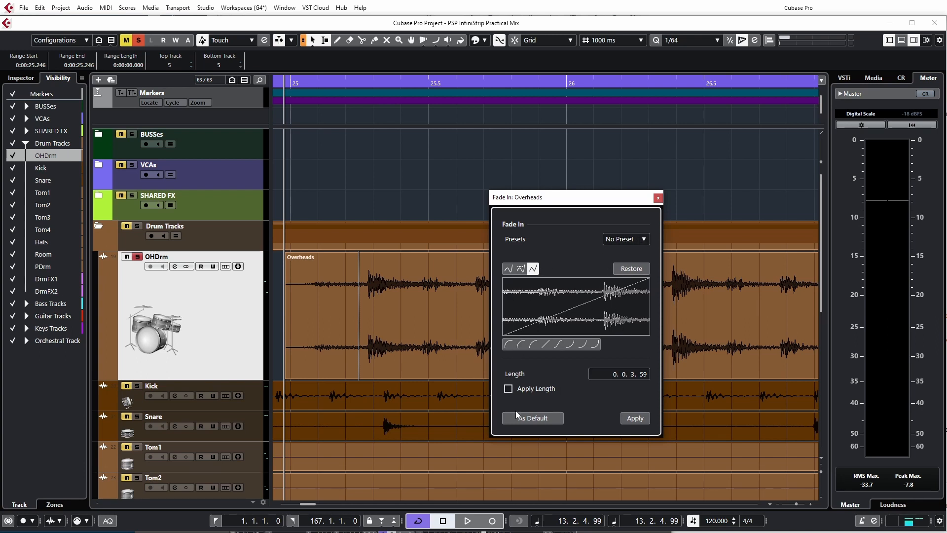
click(508, 344)
click(533, 345)
click(547, 346)
click(562, 345)
click(573, 345)
click(582, 345)
click(570, 346)
click(557, 345)
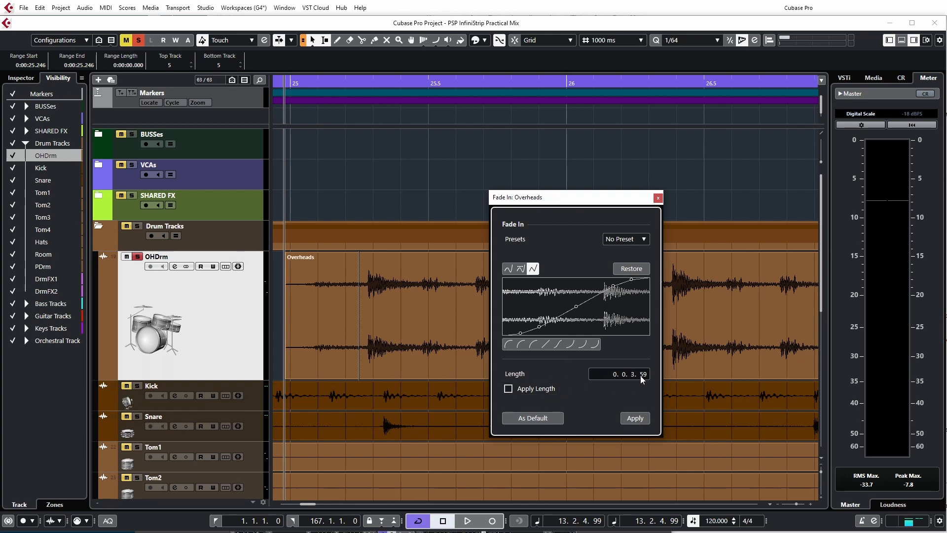
click(635, 419)
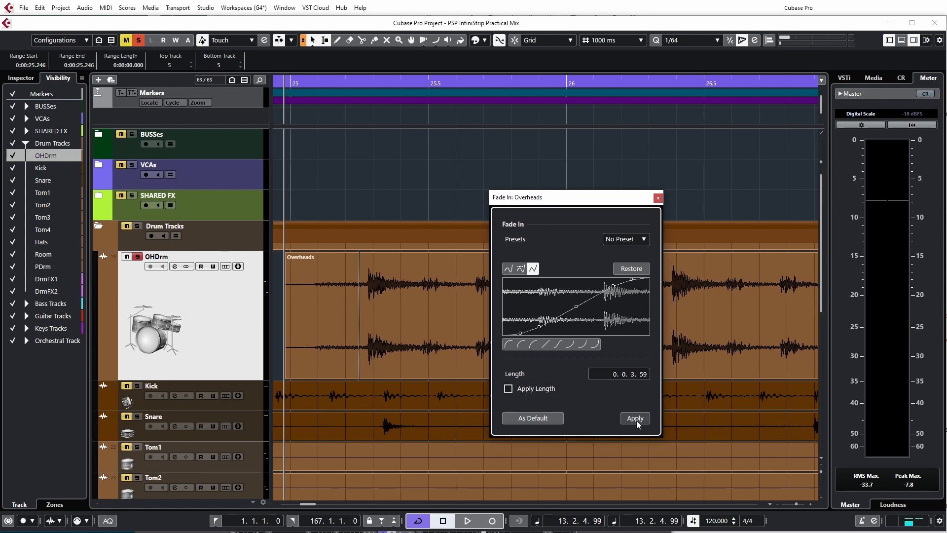
click(657, 197)
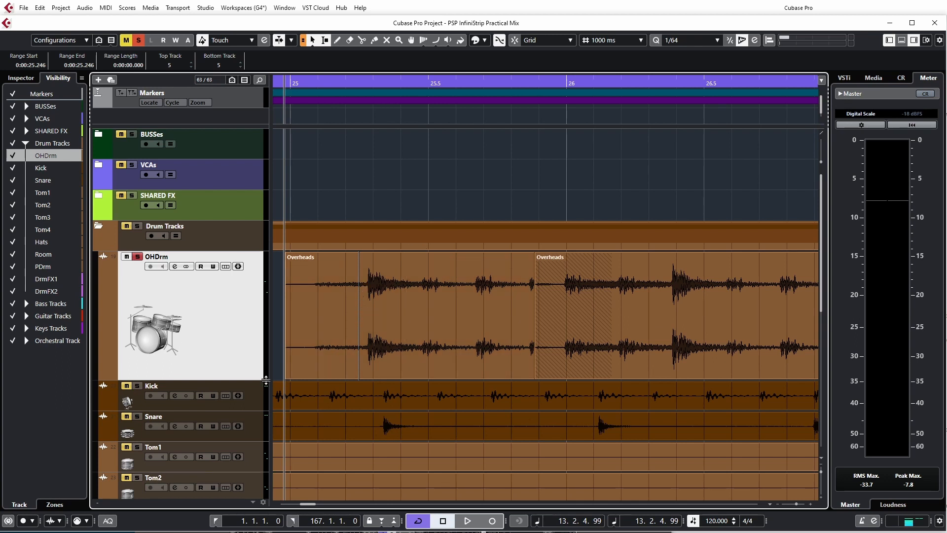
Step: Reduce the Kick track's height and enlarge the Snare track
mouse_move(235, 413)
mouse_down()
mouse_move(227, 351)
mouse_move(239, 400)
mouse_up()
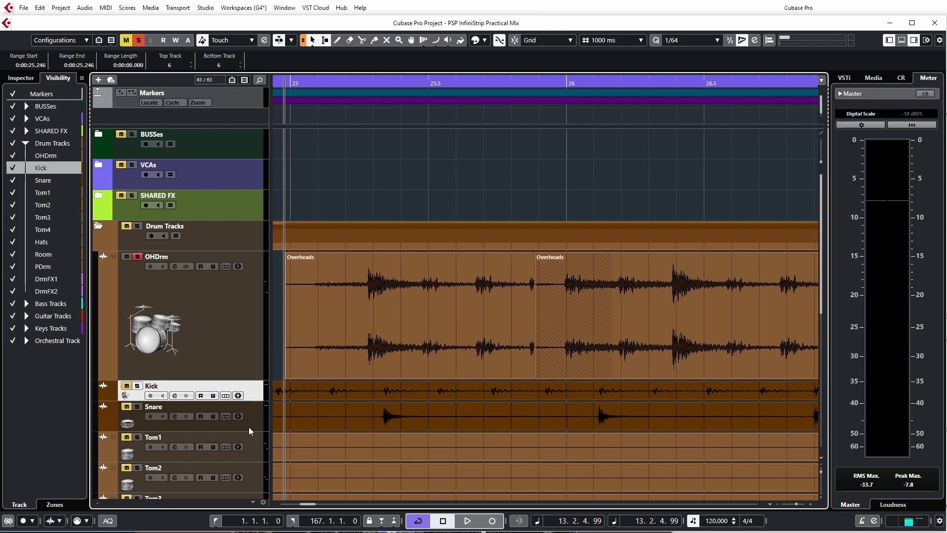
click(247, 425)
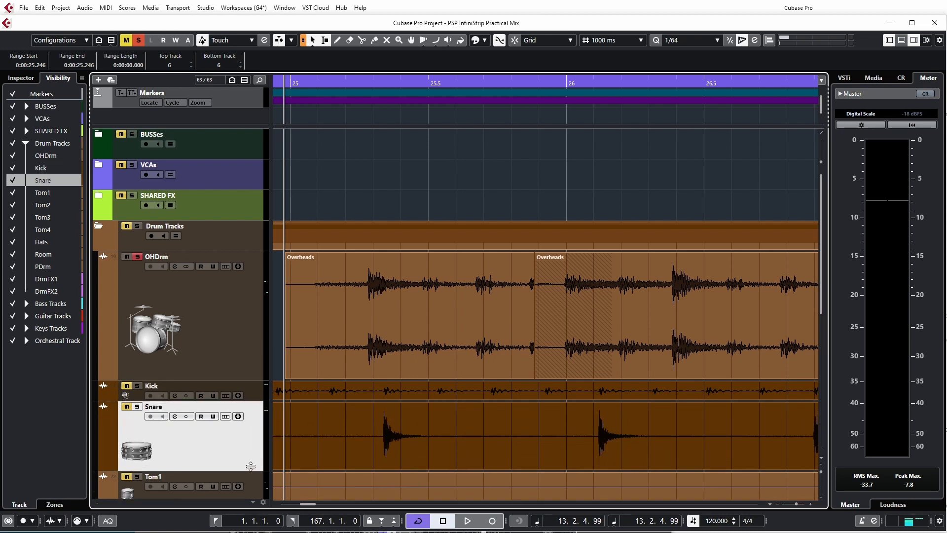
scroll(401, 427, down, 5)
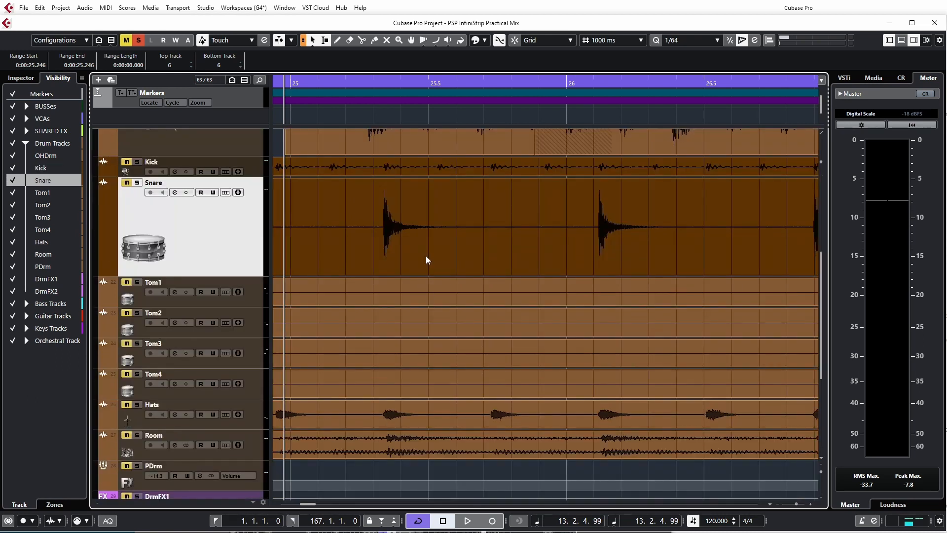
Step: Split the Snare event at about 25.207, 25.698, 26.000 and 26.5 s to isolate two snare hits
click(366, 303)
click(381, 245)
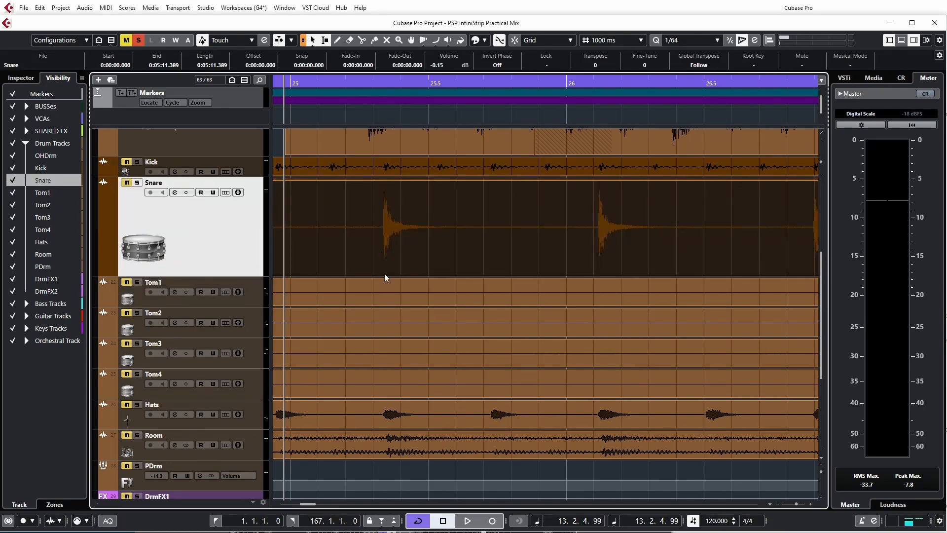
scroll(384, 273, up, 3)
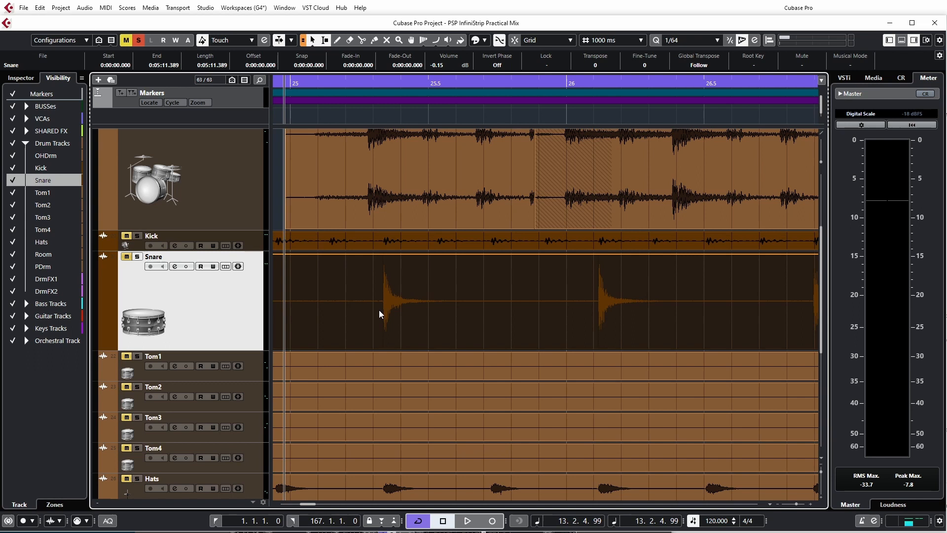
alt+click(349, 311)
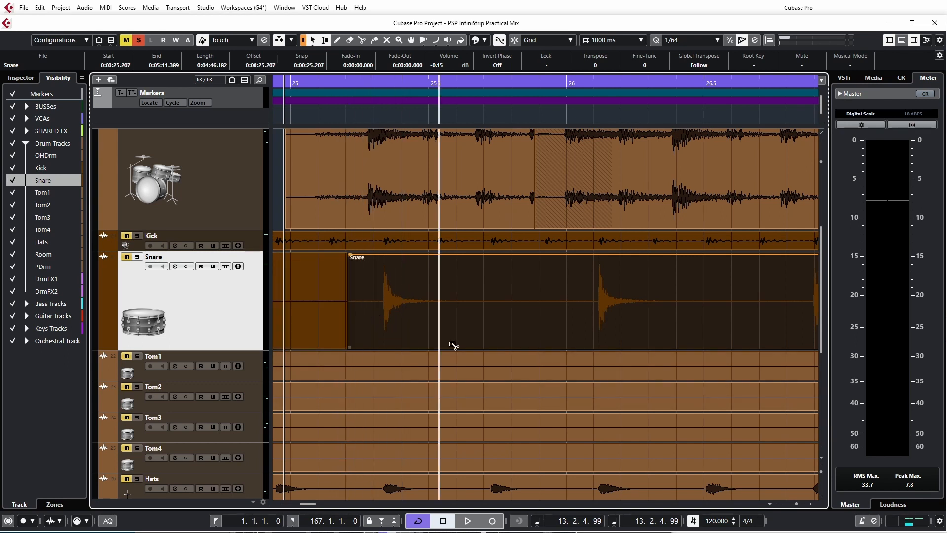
alt+click(484, 317)
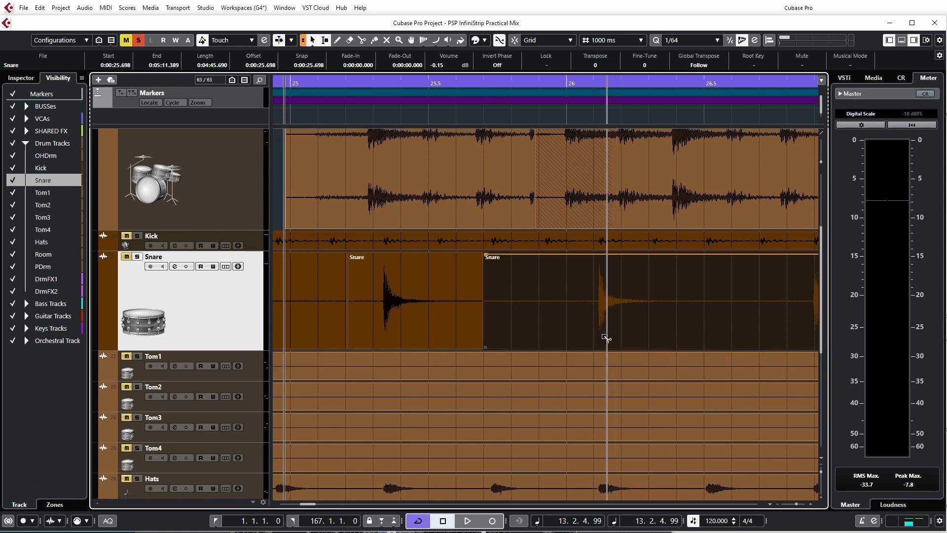
alt+click(567, 323)
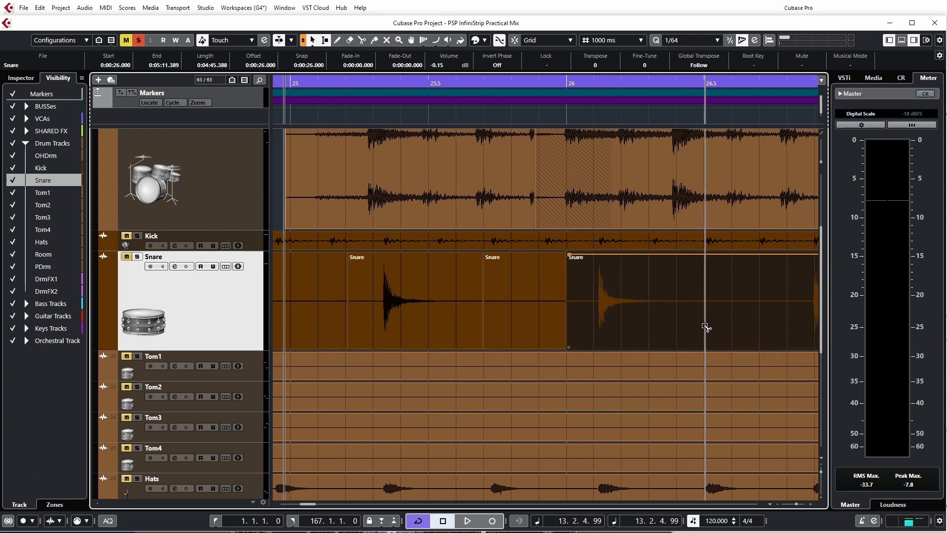
alt+click(704, 340)
Step: Delete the silent Snare segments before, between and after the two isolated snare hits
click(501, 327)
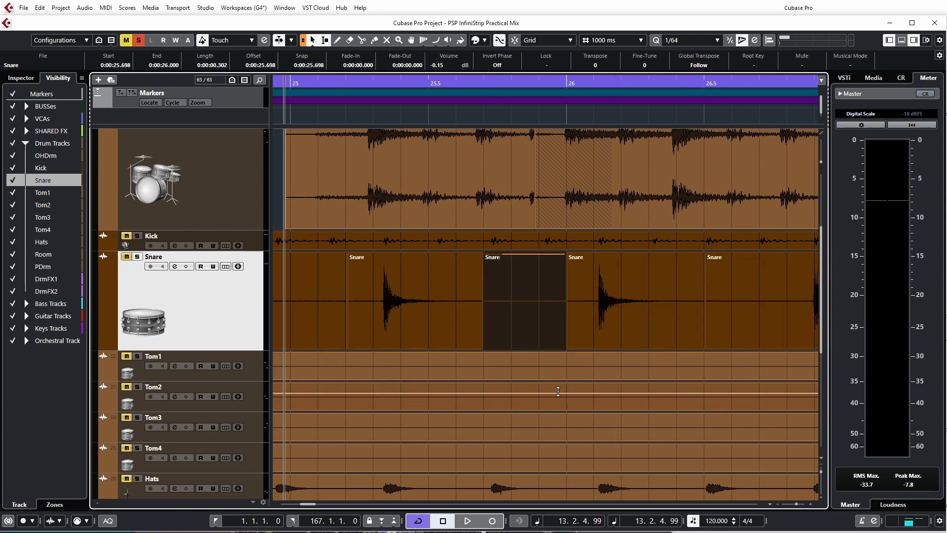
key(Delete)
click(313, 318)
key(Delete)
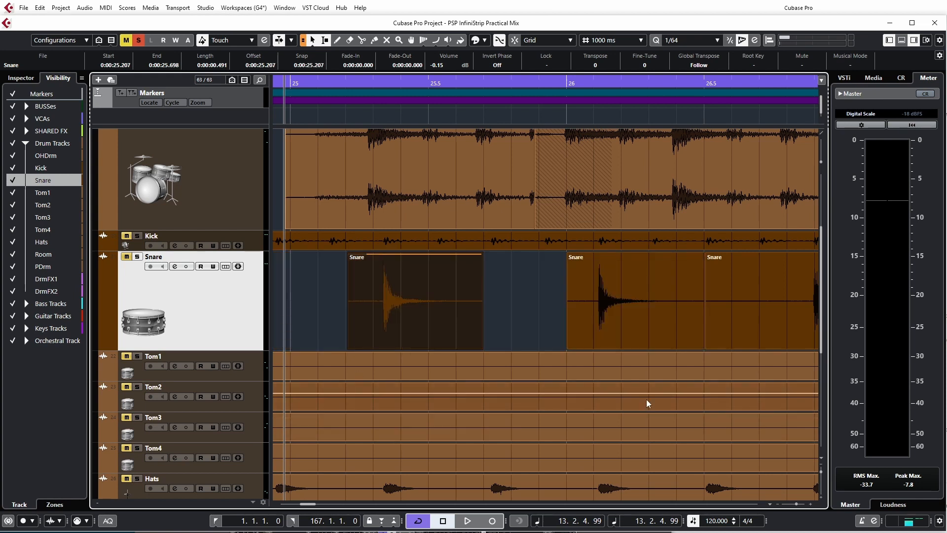
click(744, 330)
key(Delete)
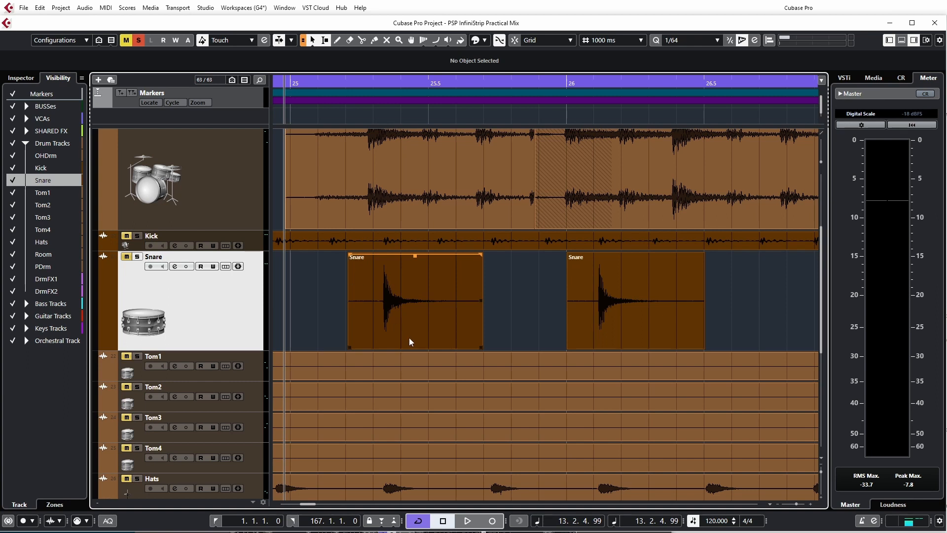
Step: Add fade-ins and fade-outs to both Snare events: about 0.091 and 0.103 s on the first, 0.083 and 0.105 s on the second
drag(351, 252, 376, 261)
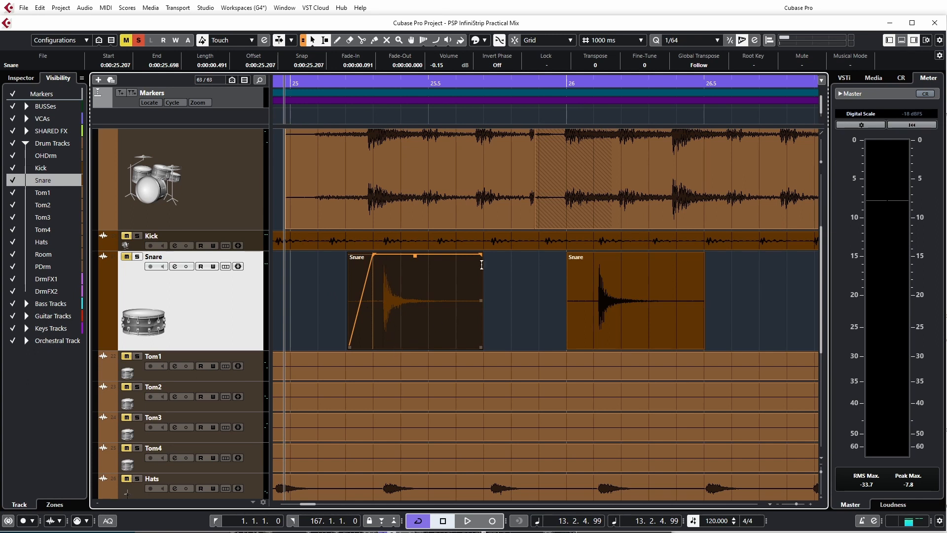
drag(481, 255, 453, 257)
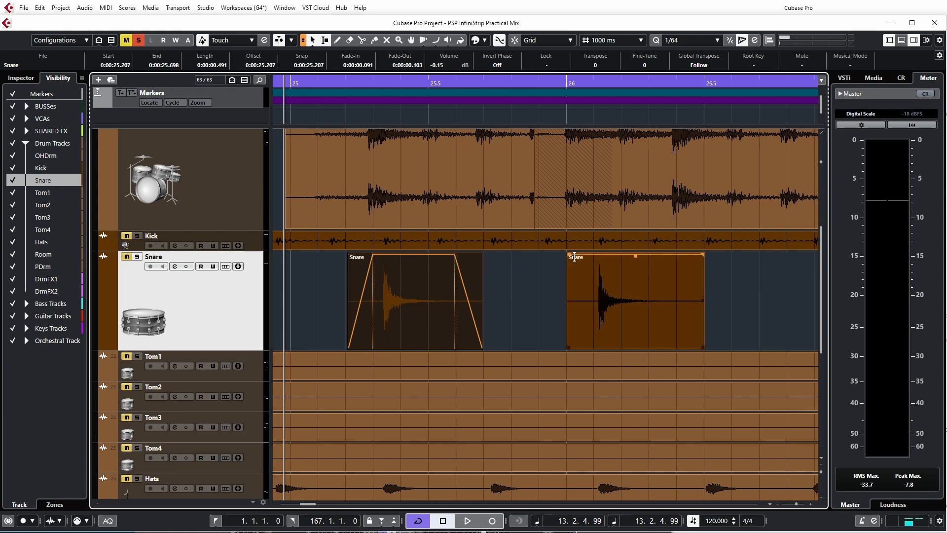
drag(570, 255, 590, 260)
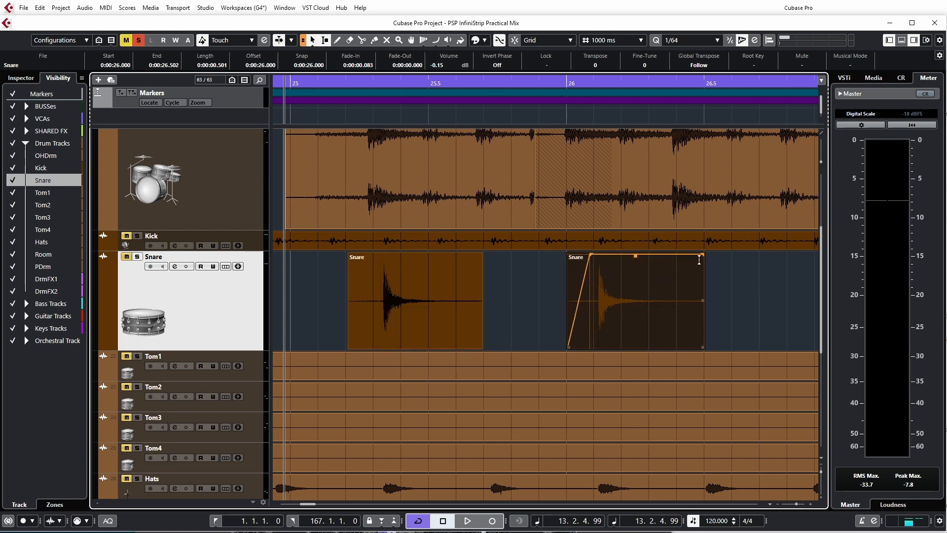
drag(703, 254, 674, 258)
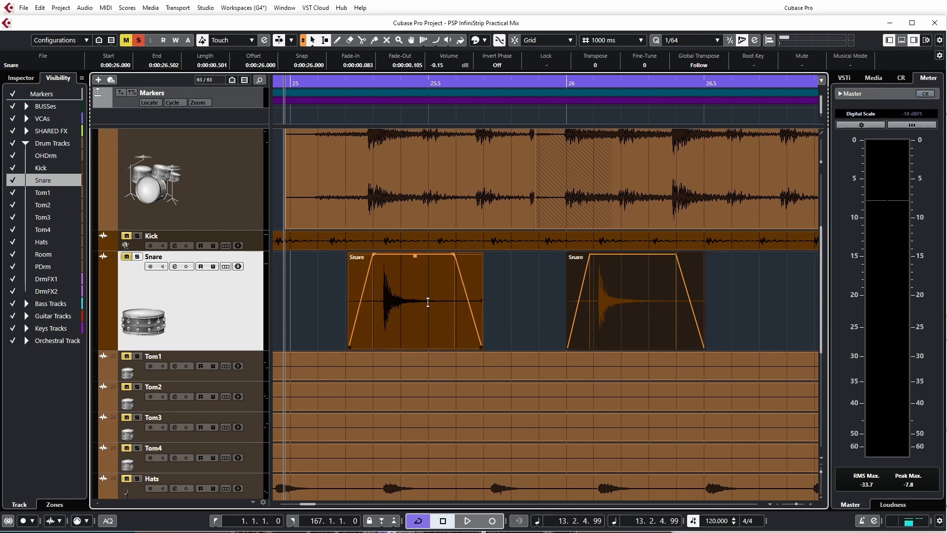
mouse_move(449, 309)
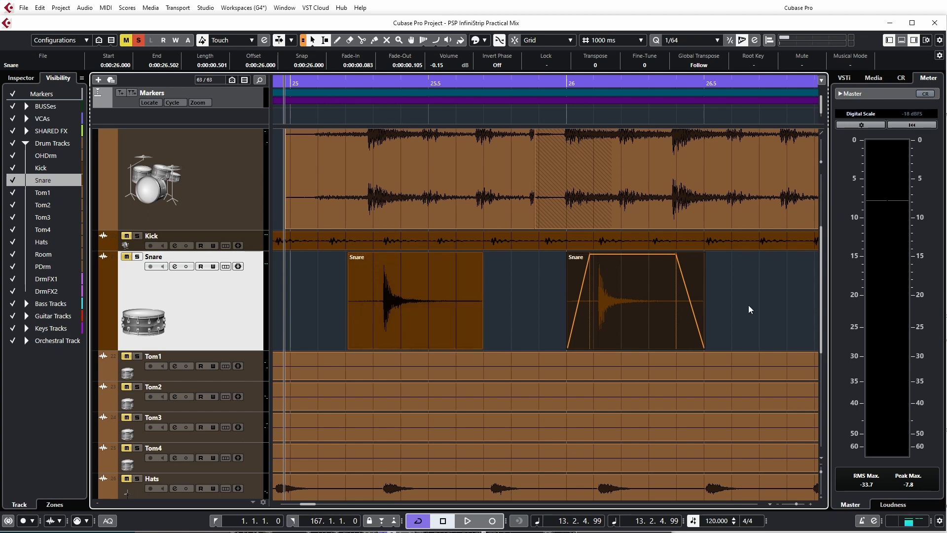